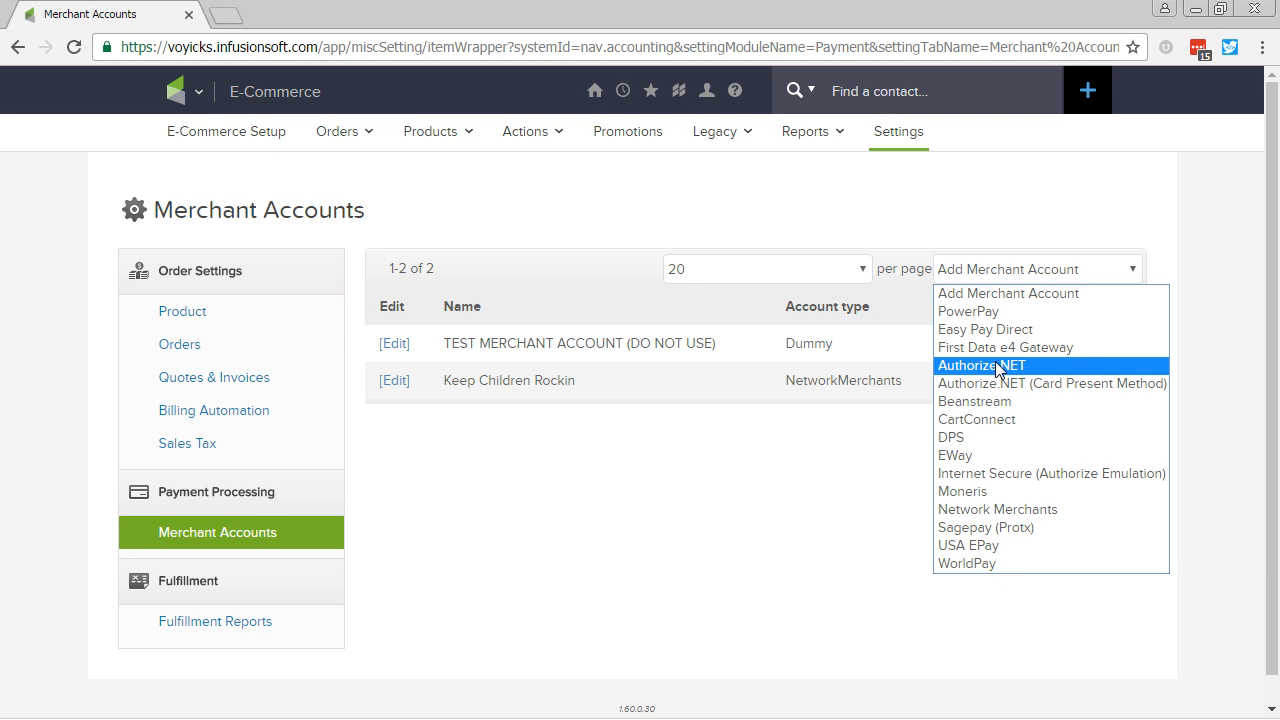
# Step: Start adding an Authorize.NET merchant account from the Add Merchant Account dropdown
pyautogui.click(995, 365)
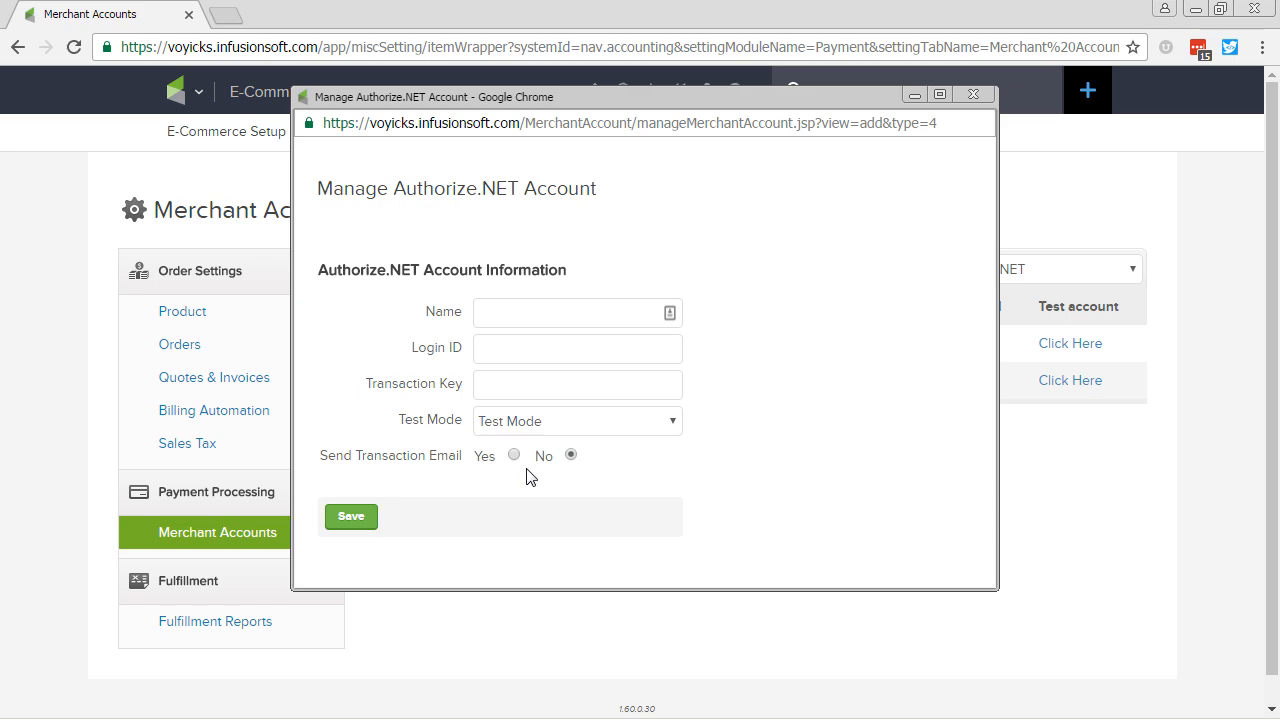
# Step: Save an Authorize.NET account named 'Cookbook Test' with its login ID and transaction key
pyautogui.click(546, 313)
pyautogui.press('BackSpace')
pyautogui.press('BackSpace')
pyautogui.press('BackSpace')
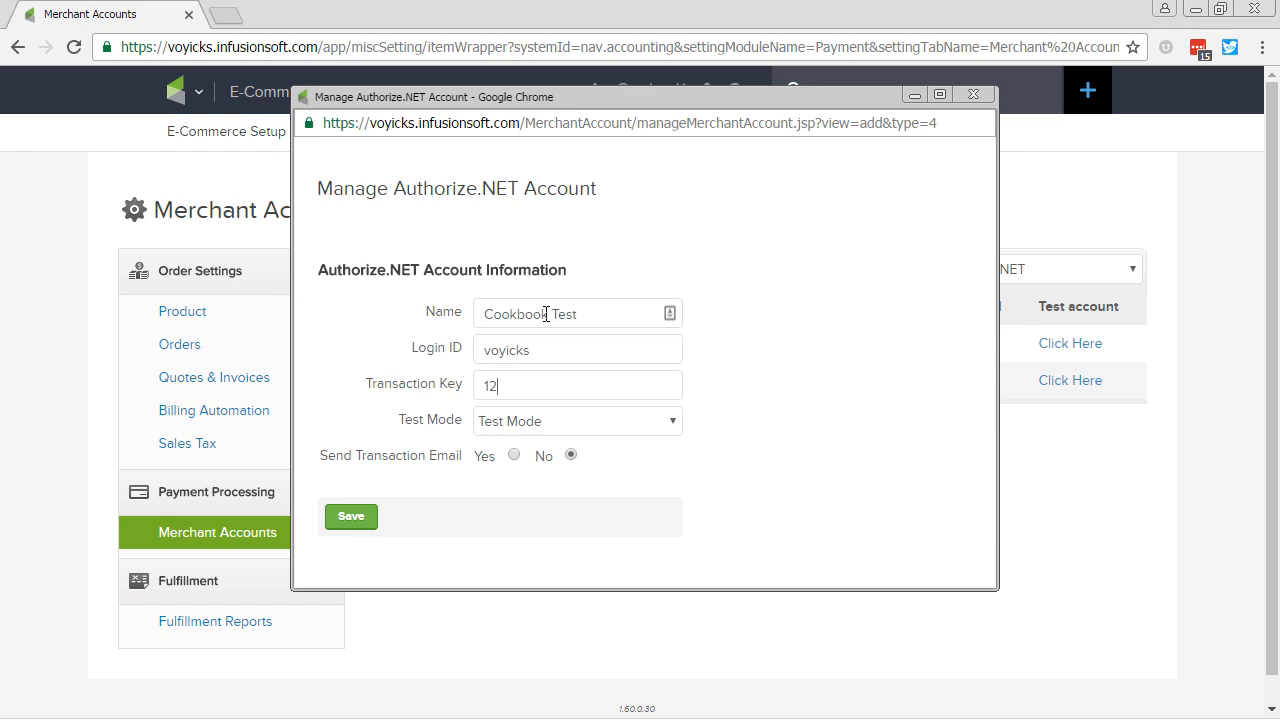
pyautogui.click(346, 517)
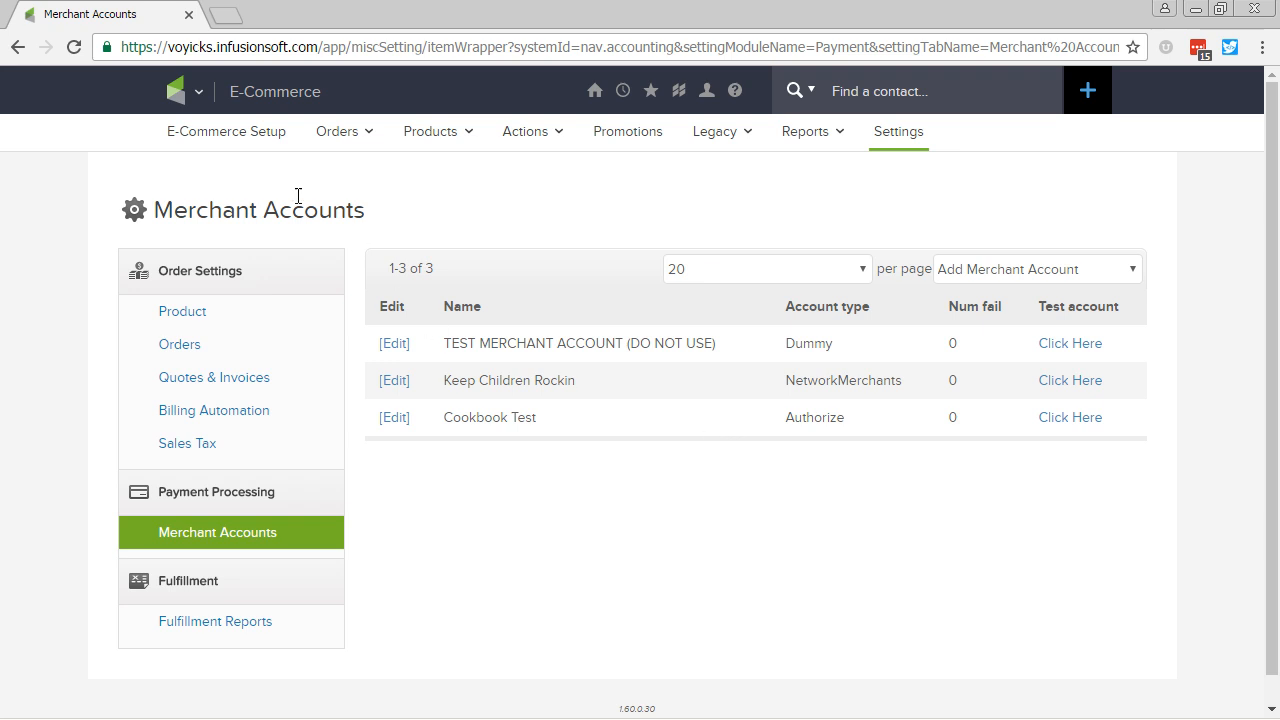
pyautogui.click(182, 92)
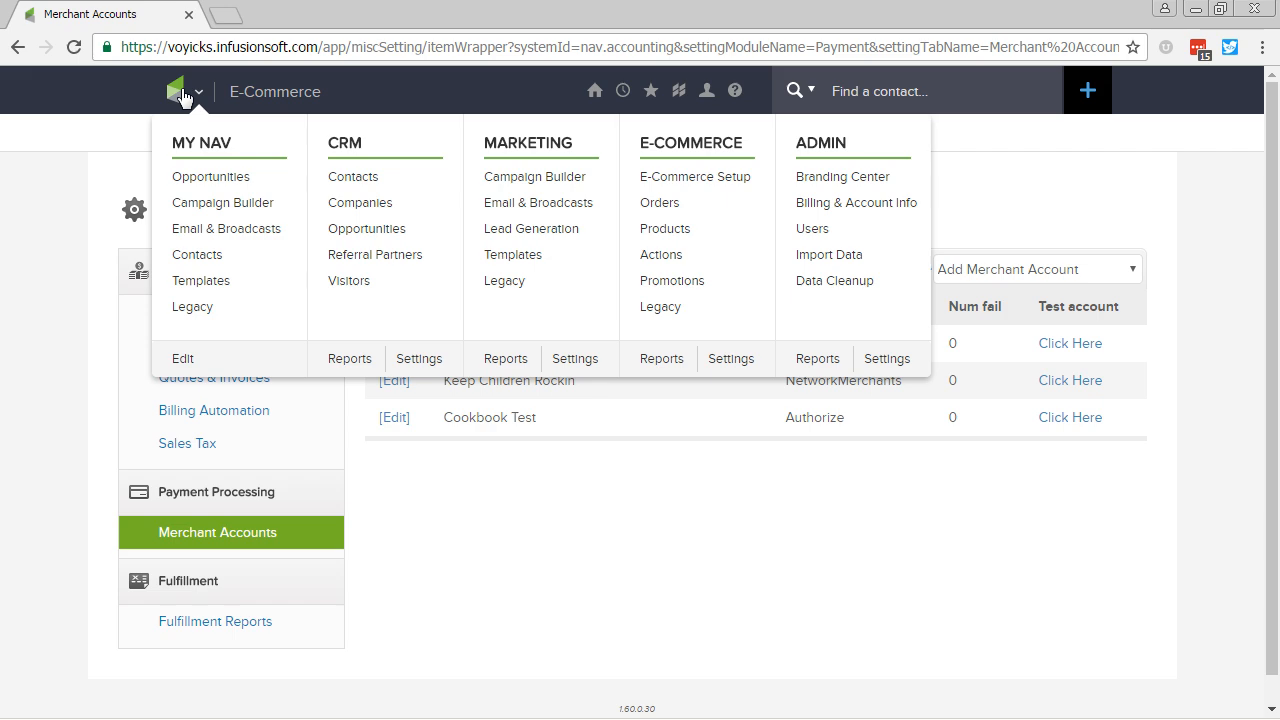
# Step: Open the Payment Types settings from E-Commerce Setup
pyautogui.click(743, 180)
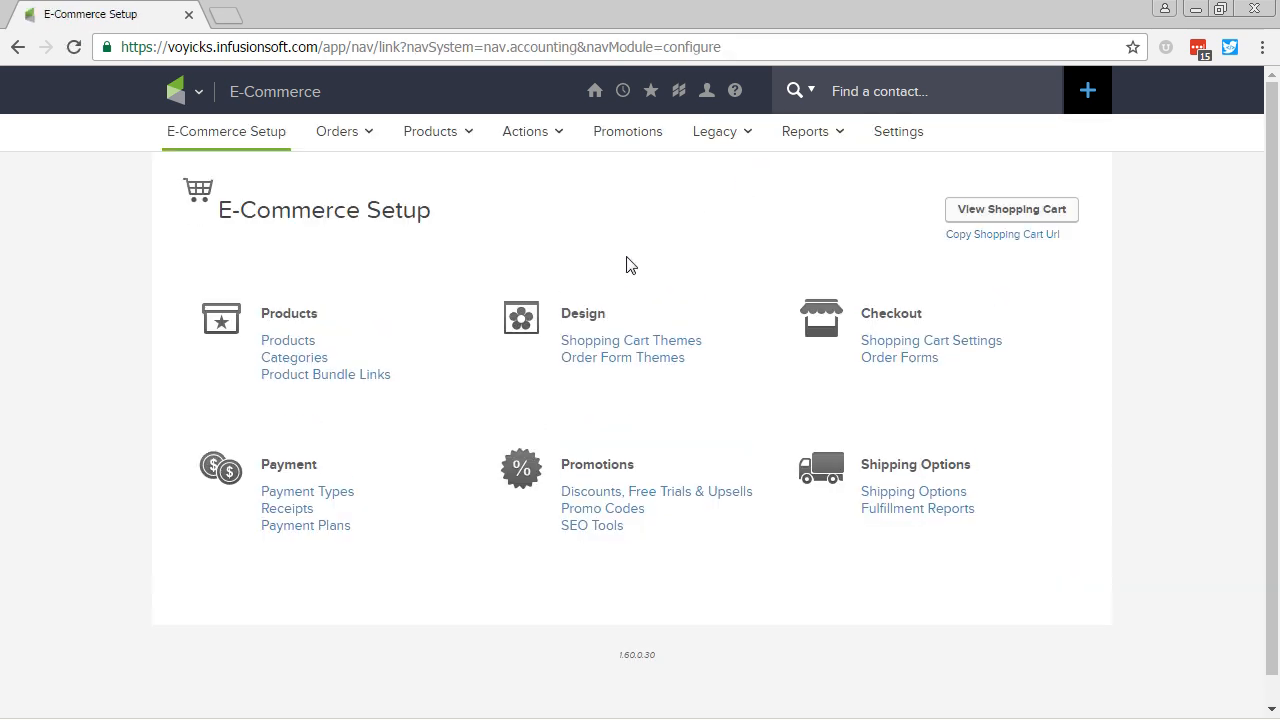
pyautogui.click(330, 499)
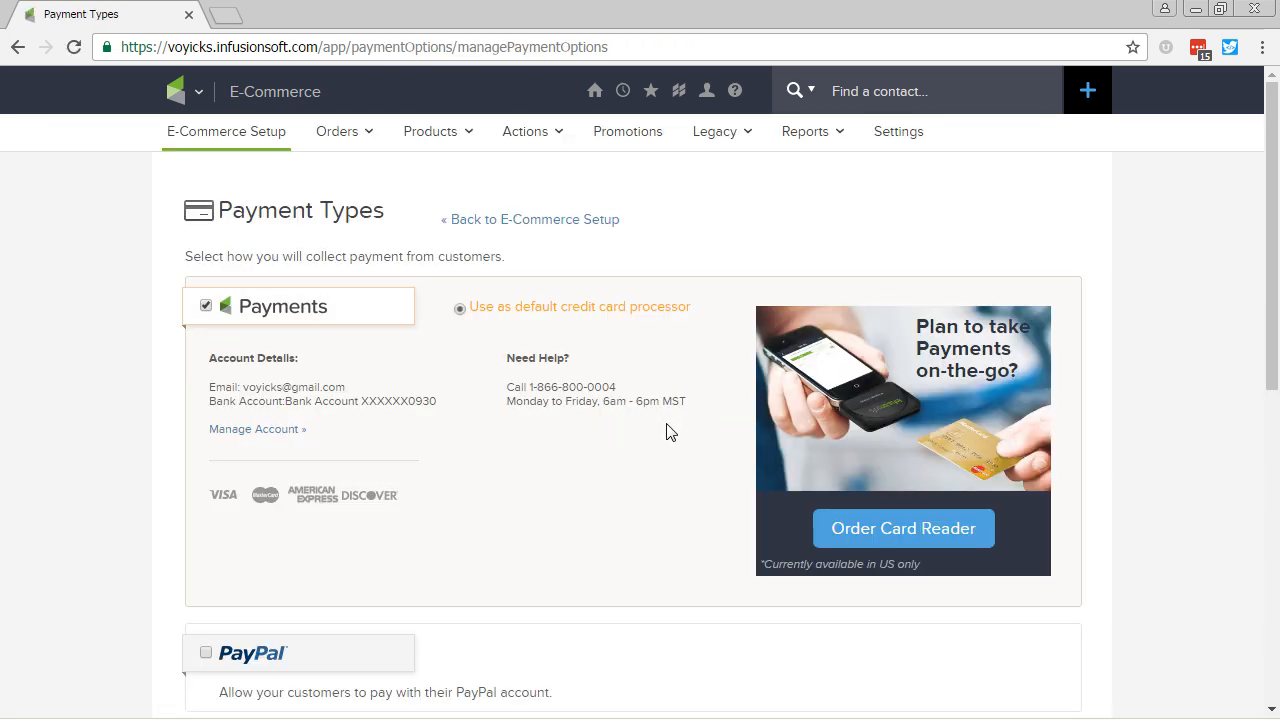
pyautogui.scroll(-2, 670, 440)
pyautogui.scroll(-2, 673, 446)
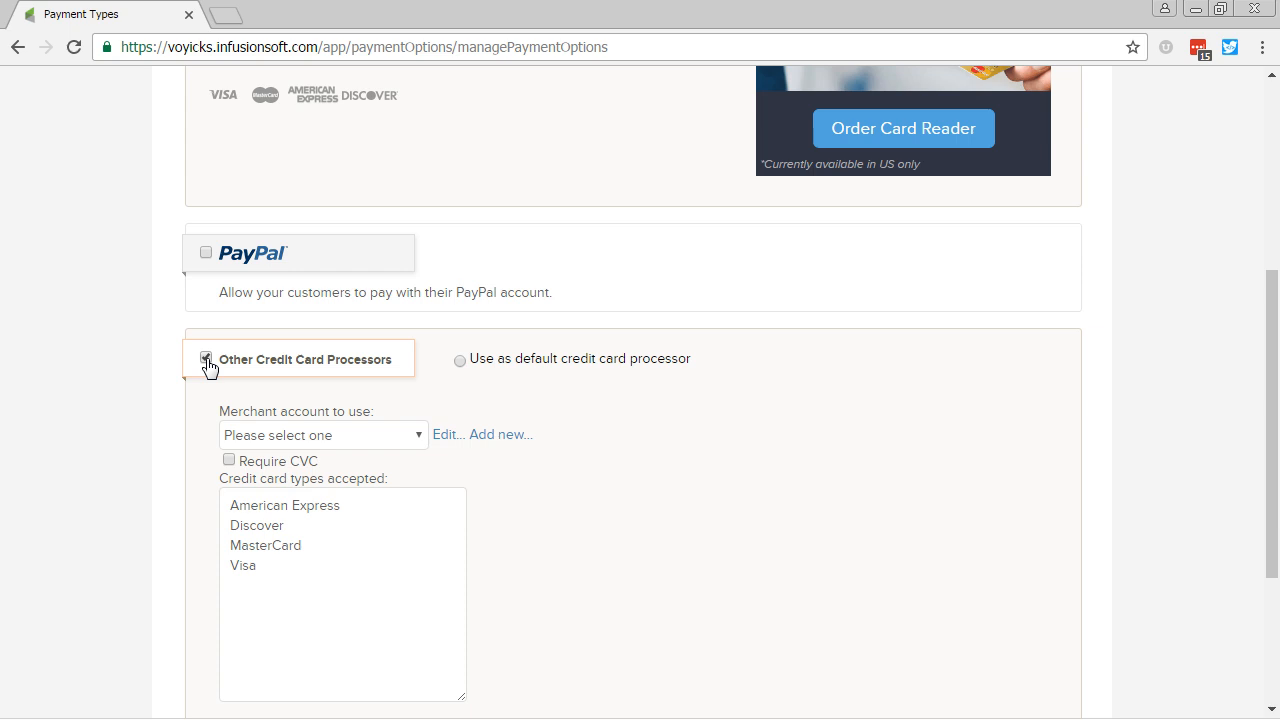
# Step: Try Cookbook Test as the merchant account, reset it to none, and return to E-Commerce Setup
pyautogui.click(419, 438)
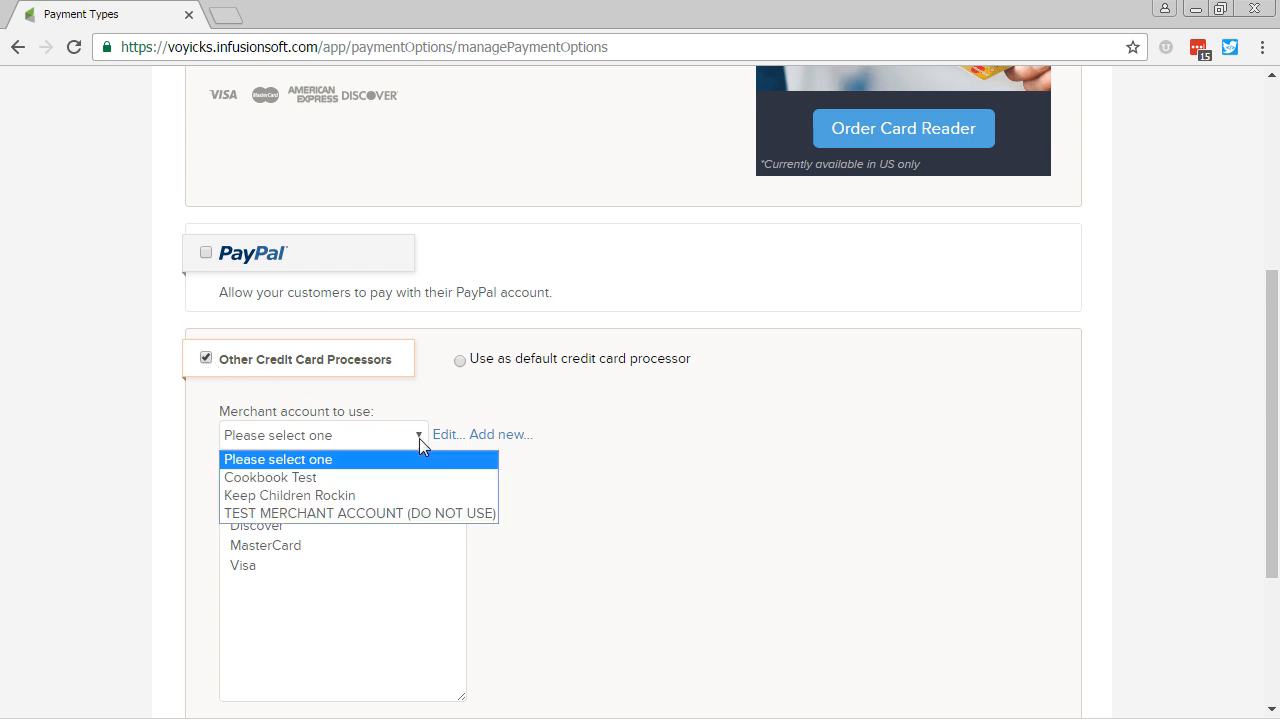
pyautogui.click(365, 480)
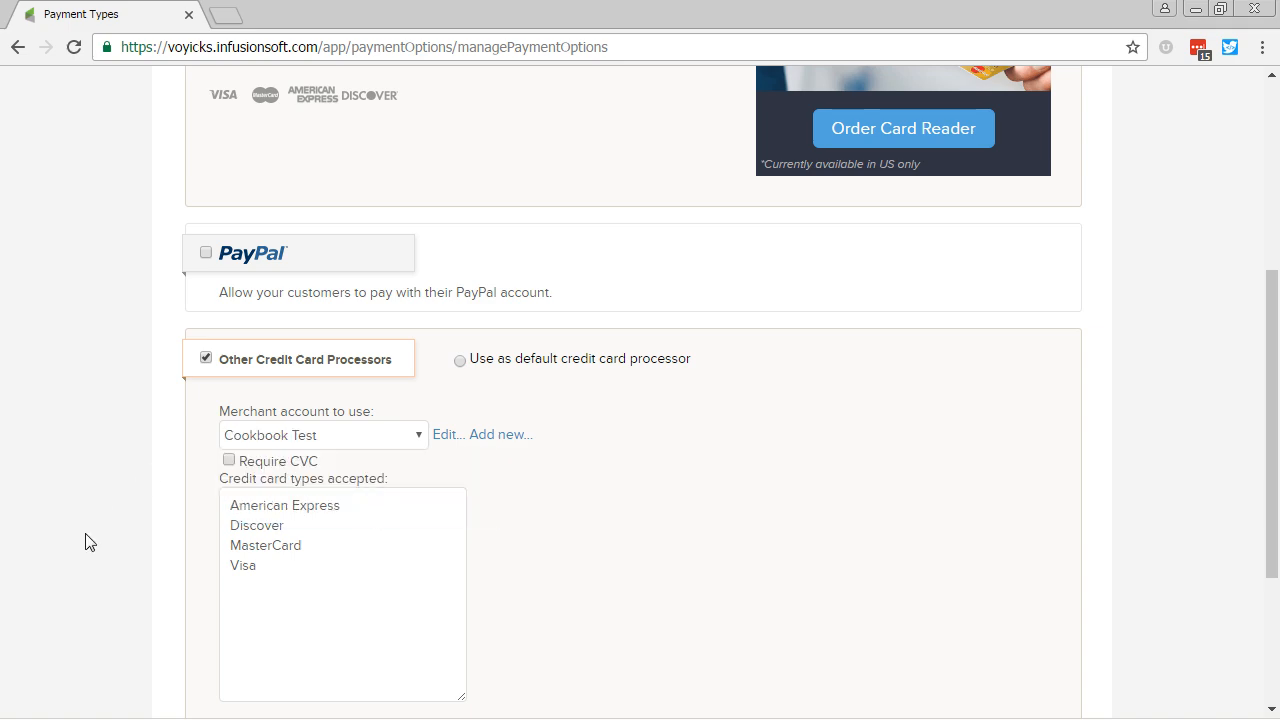
pyautogui.click(306, 435)
pyautogui.click(306, 457)
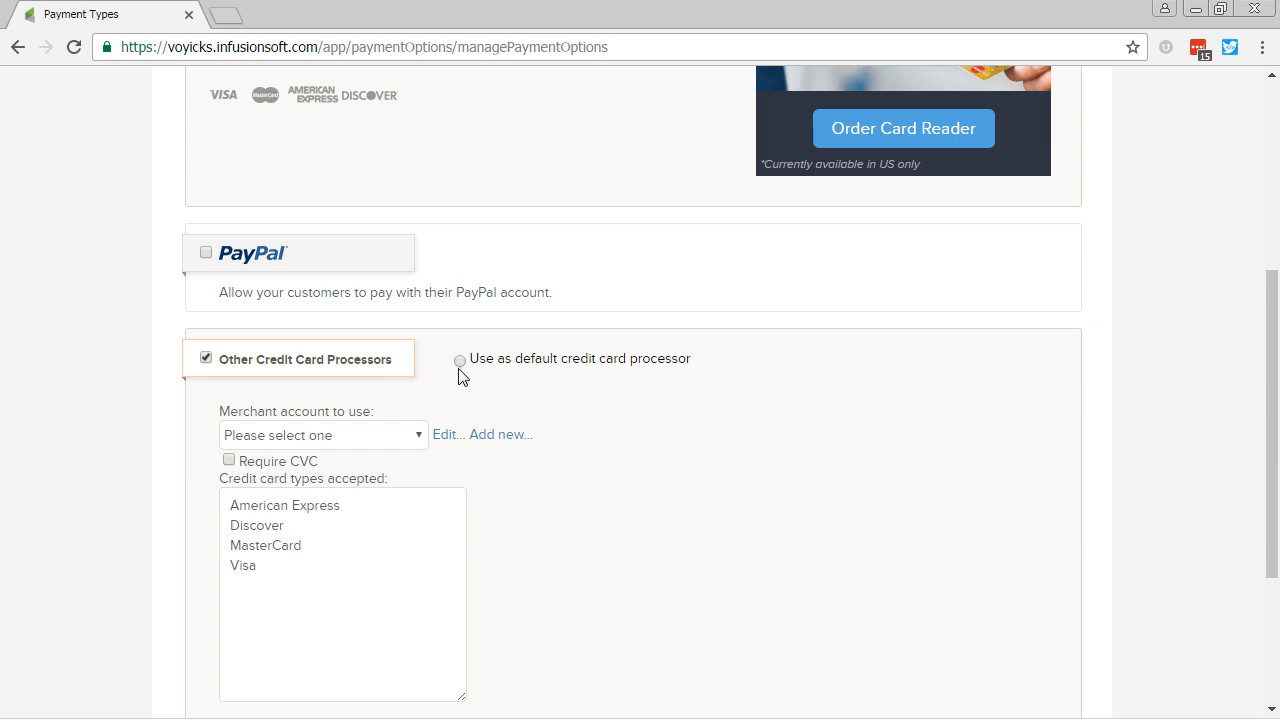
pyautogui.scroll(-2, 760, 415)
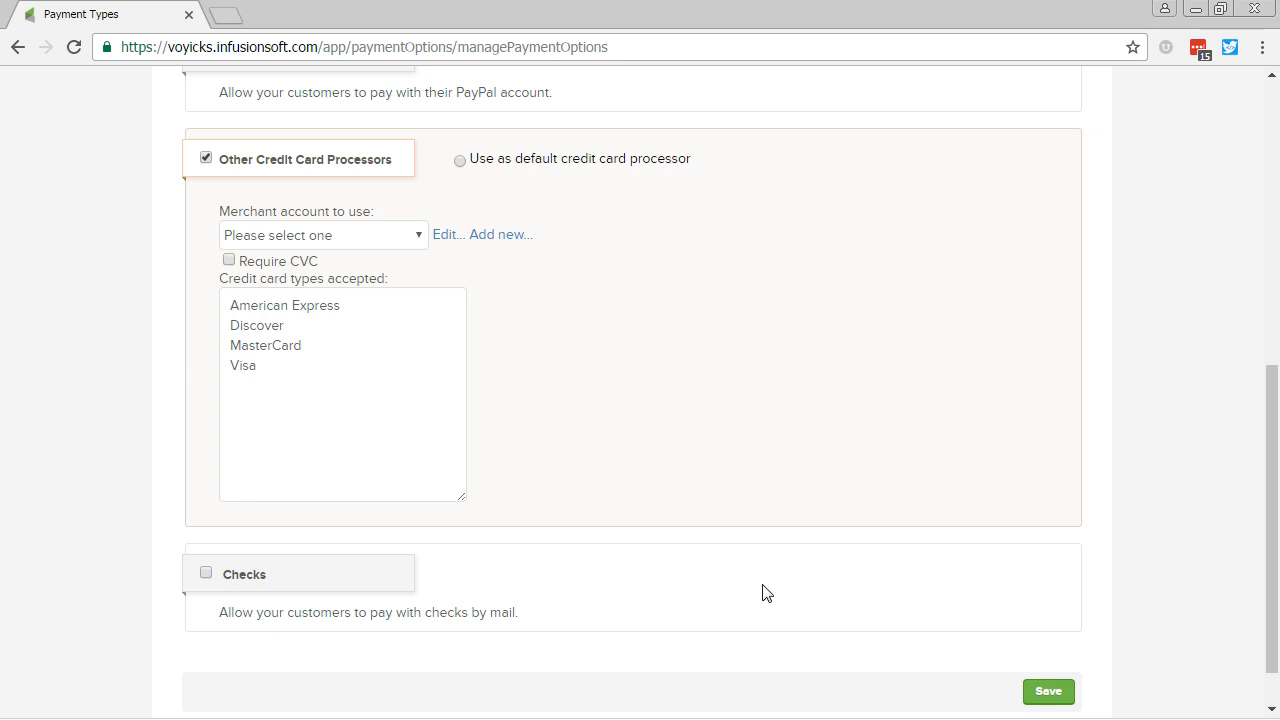
pyautogui.hotkey('alt', 'Left')
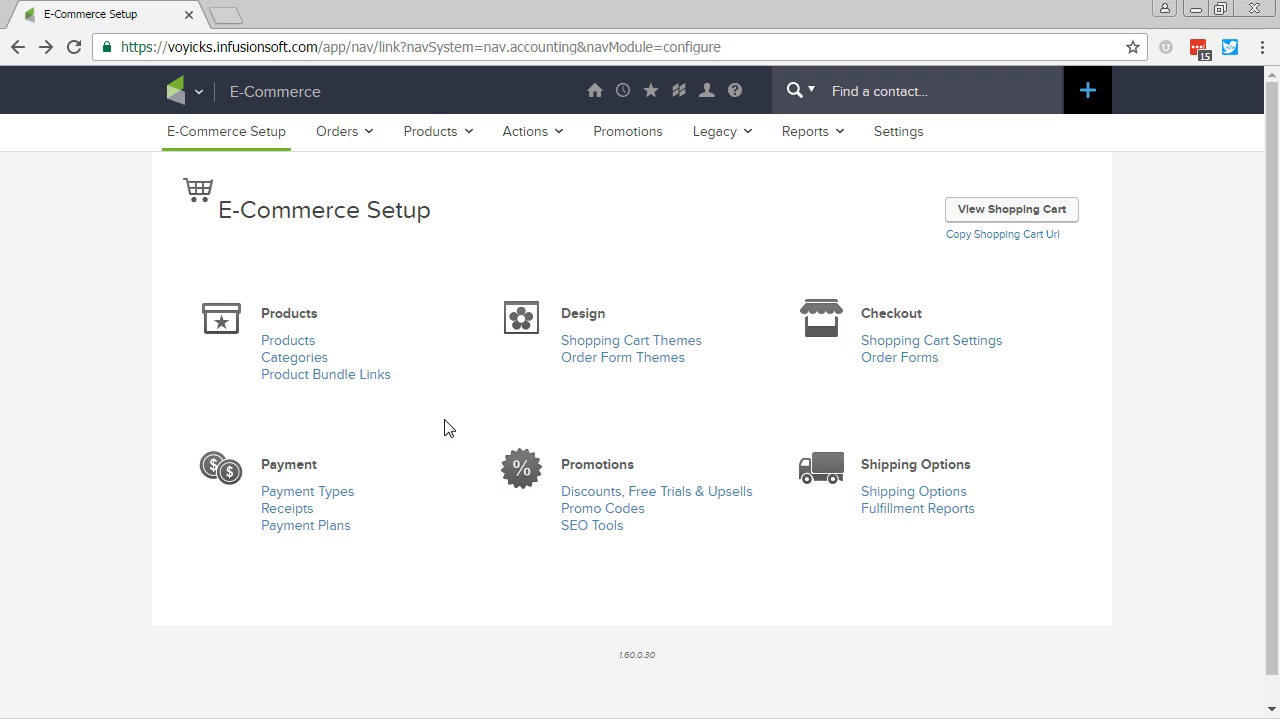
# Step: Edit Cookbook Test under Merchant Accounts, change Test Mode to Live Mode, and save
pyautogui.click(906, 145)
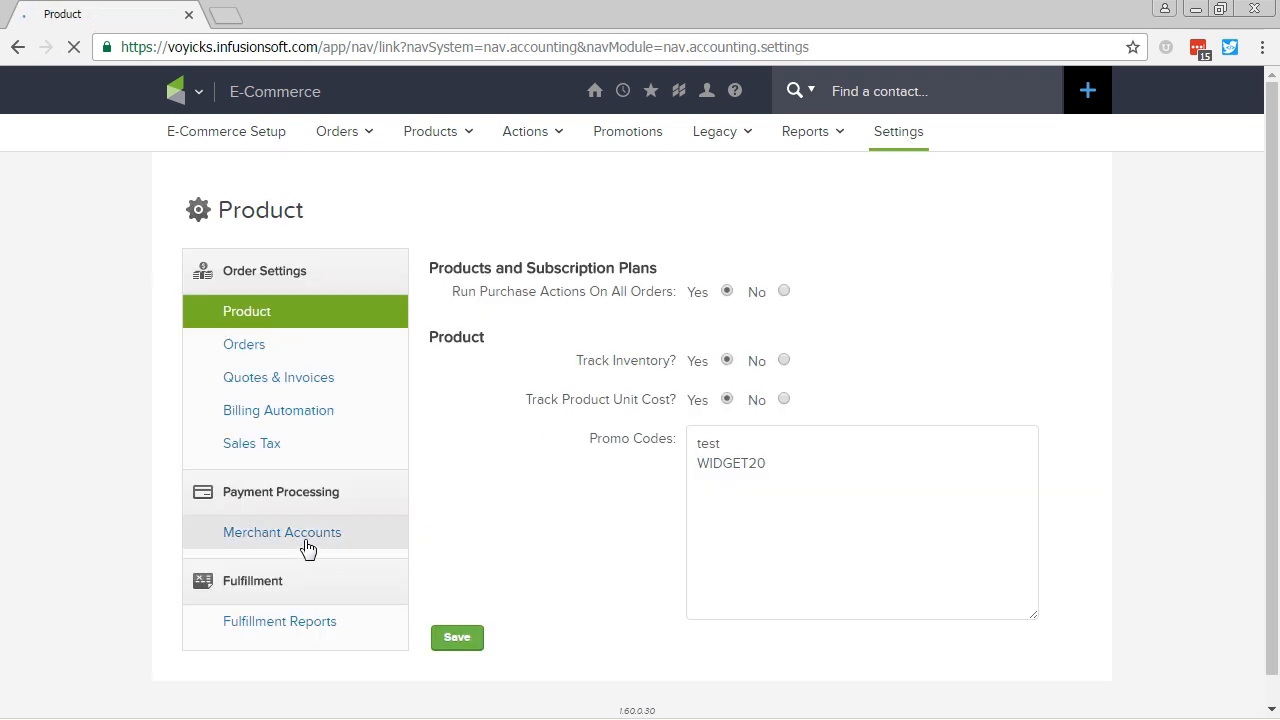
pyautogui.click(307, 548)
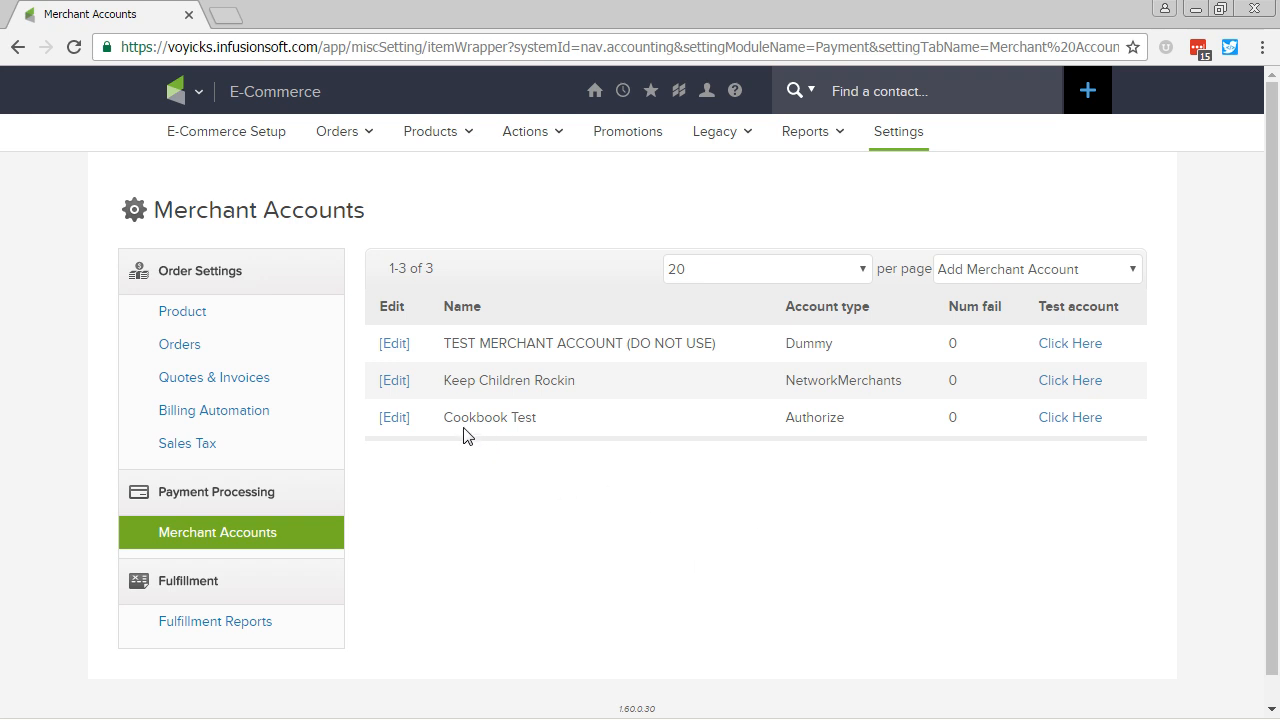
pyautogui.click(396, 418)
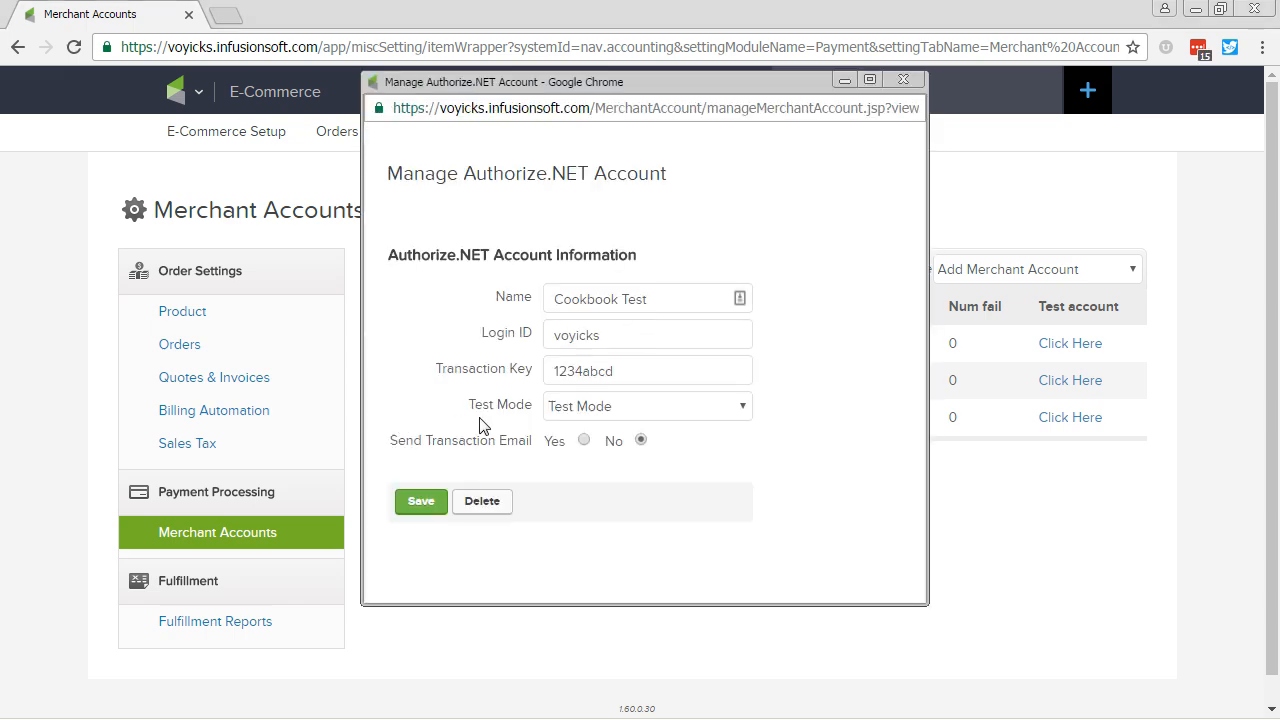
pyautogui.click(562, 418)
pyautogui.click(565, 449)
pyautogui.click(420, 505)
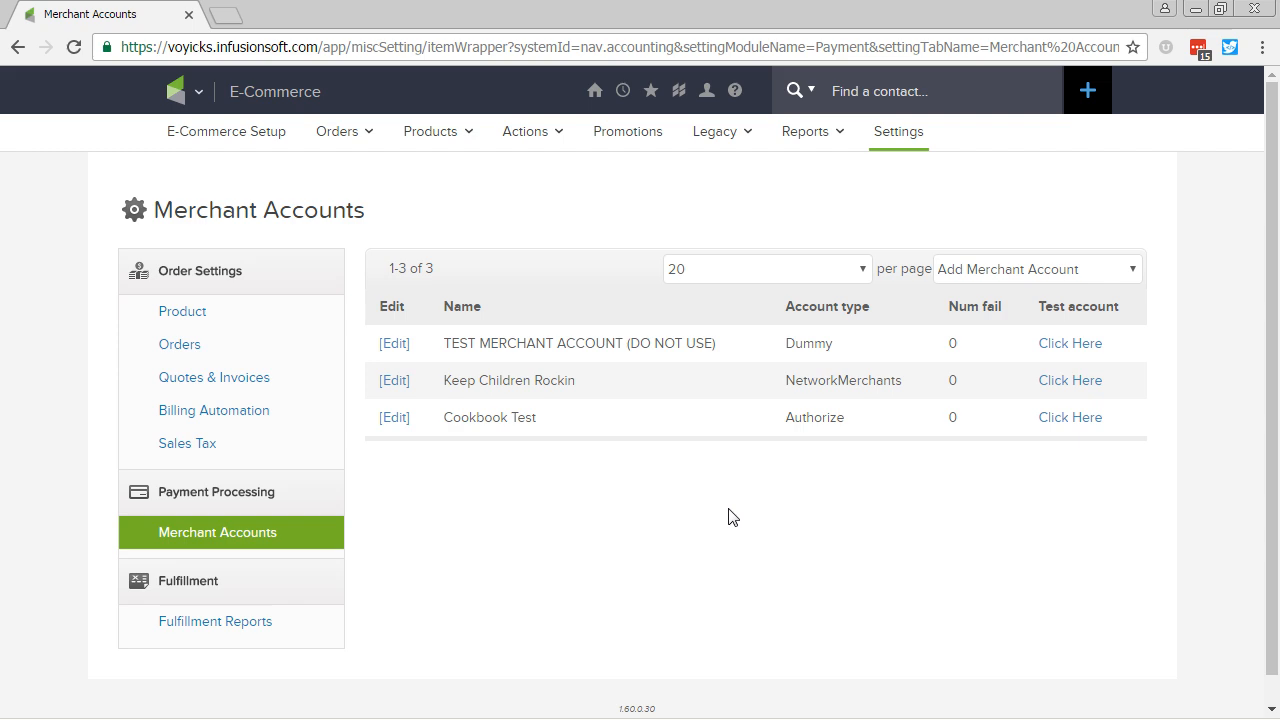
pyautogui.click(1066, 421)
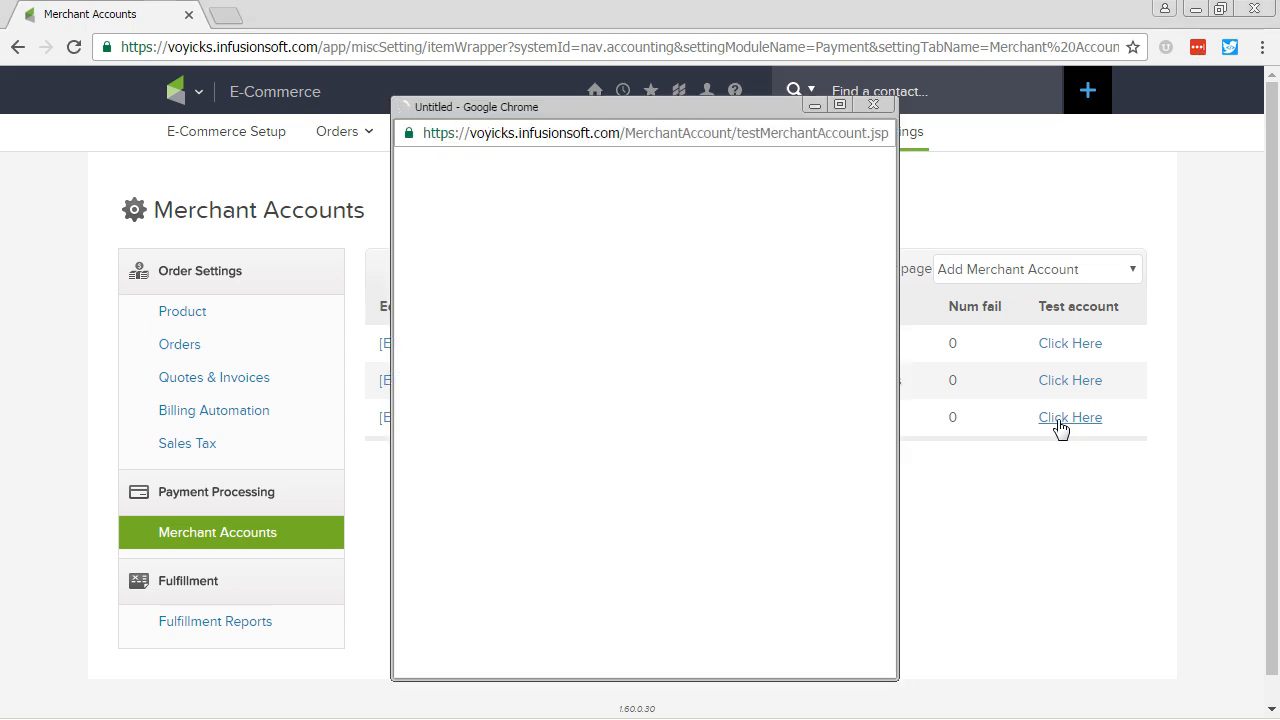
pyautogui.scroll(-4, 868, 495)
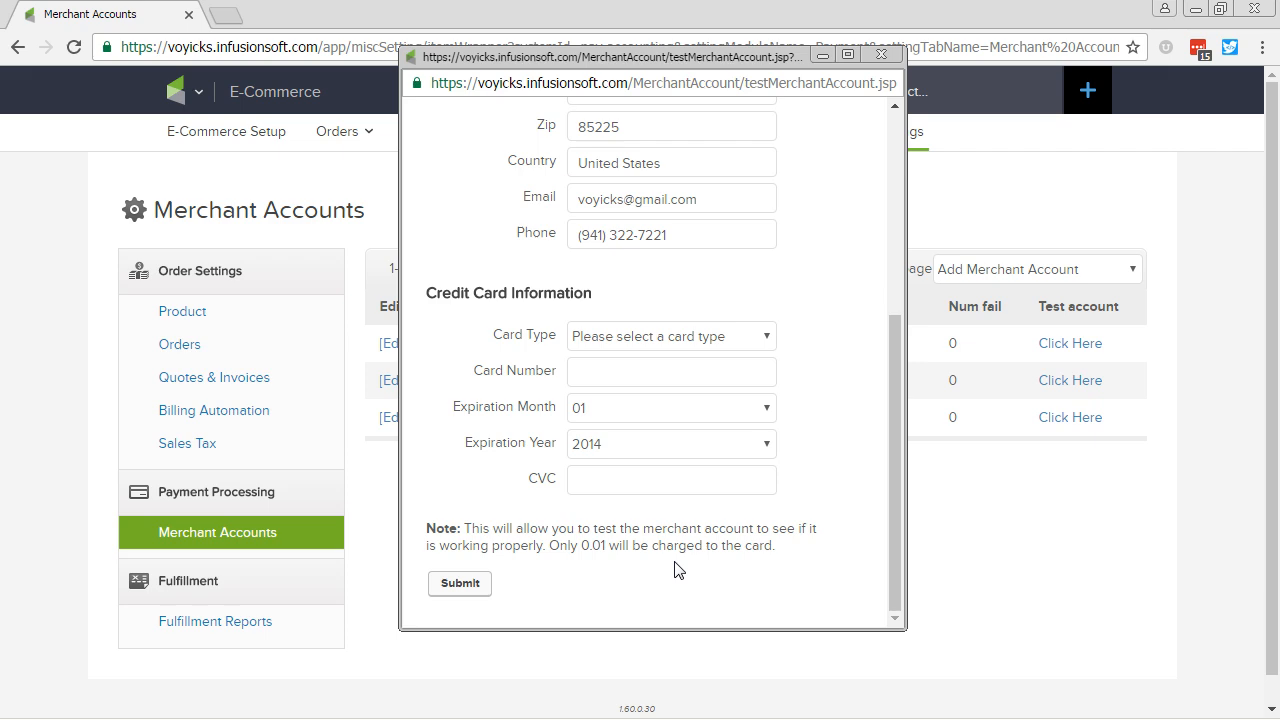
pyautogui.click(881, 54)
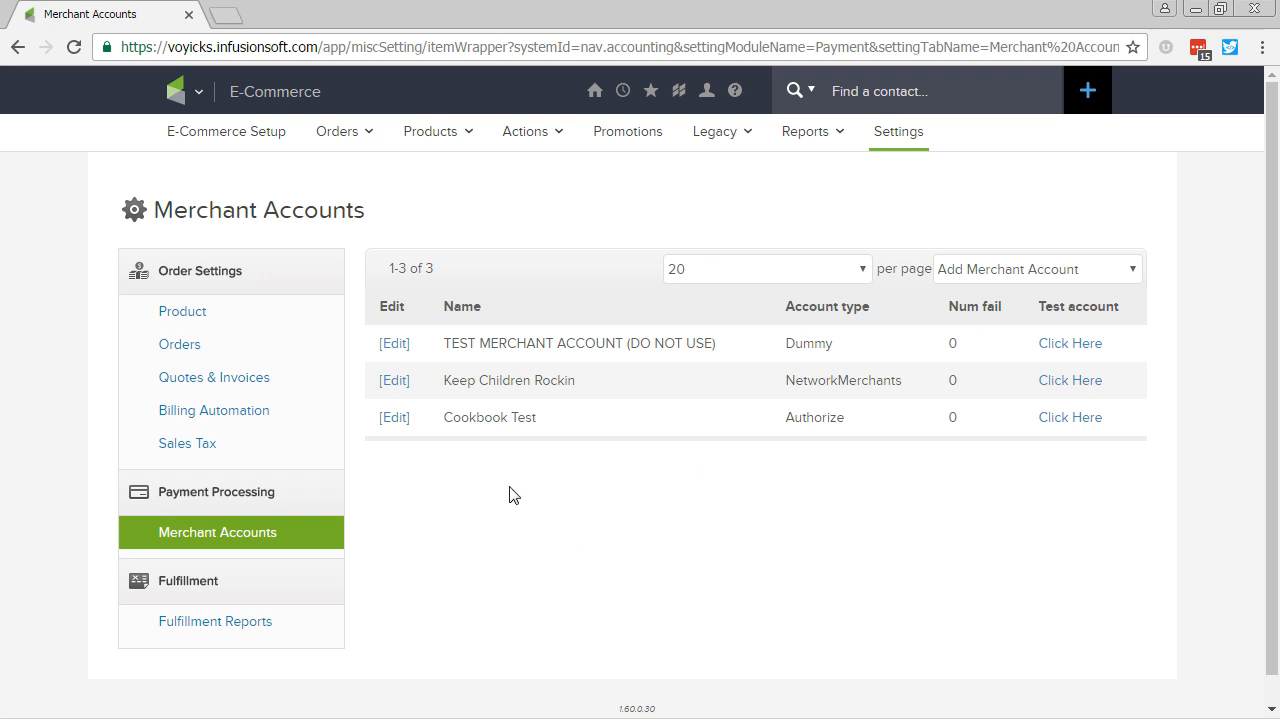
pyautogui.click(185, 345)
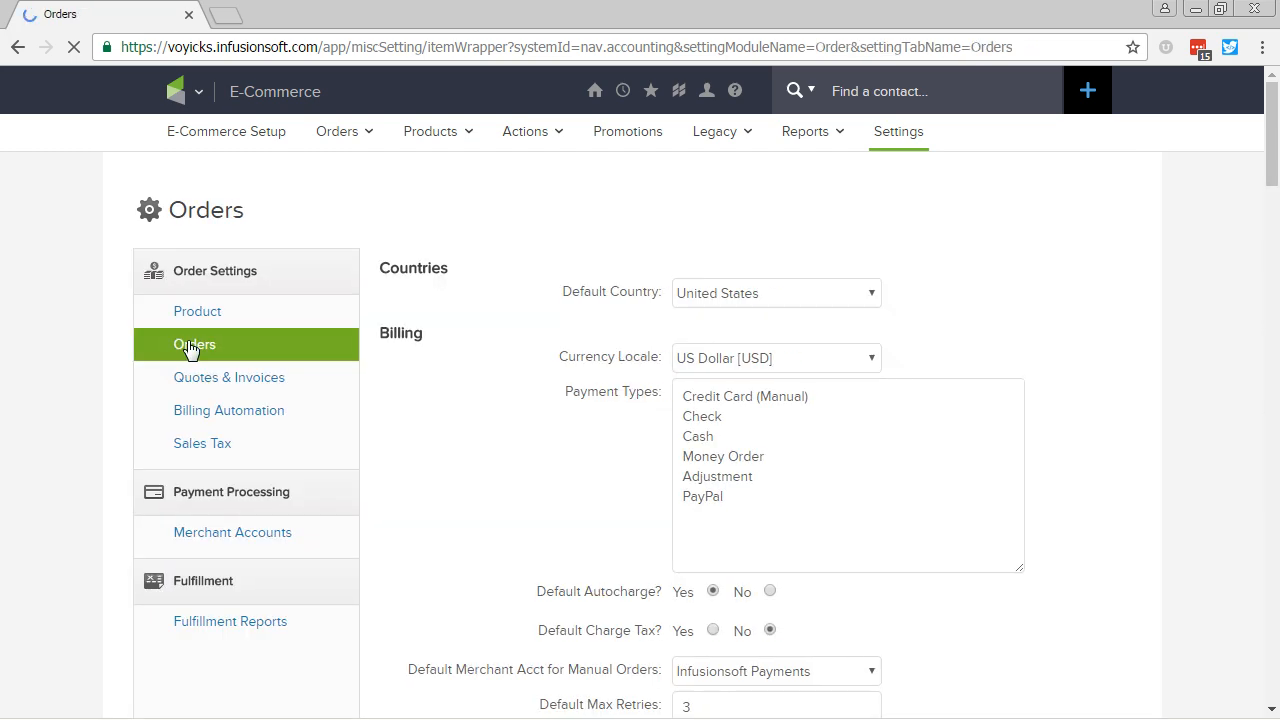
# Step: Keep the Currency Locale at US Dollar and return to the Merchant Accounts list
pyautogui.scroll(-2, 529, 414)
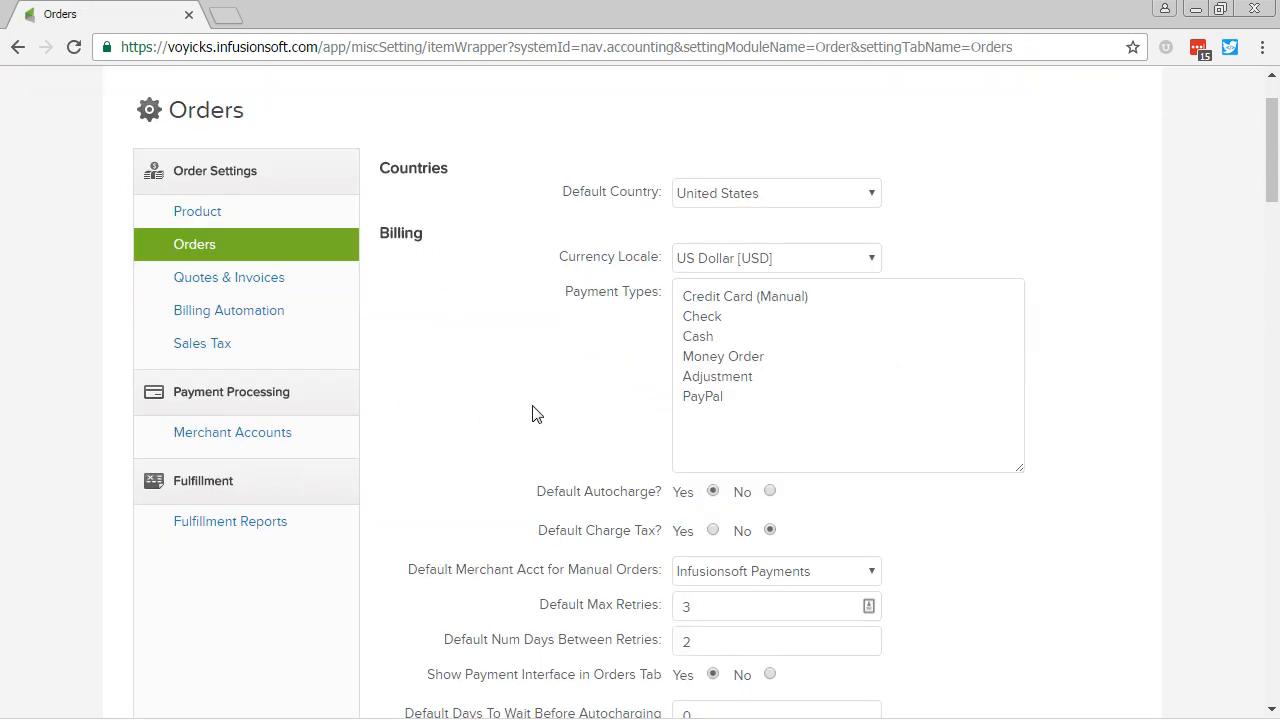
pyautogui.scroll(-4, 532, 414)
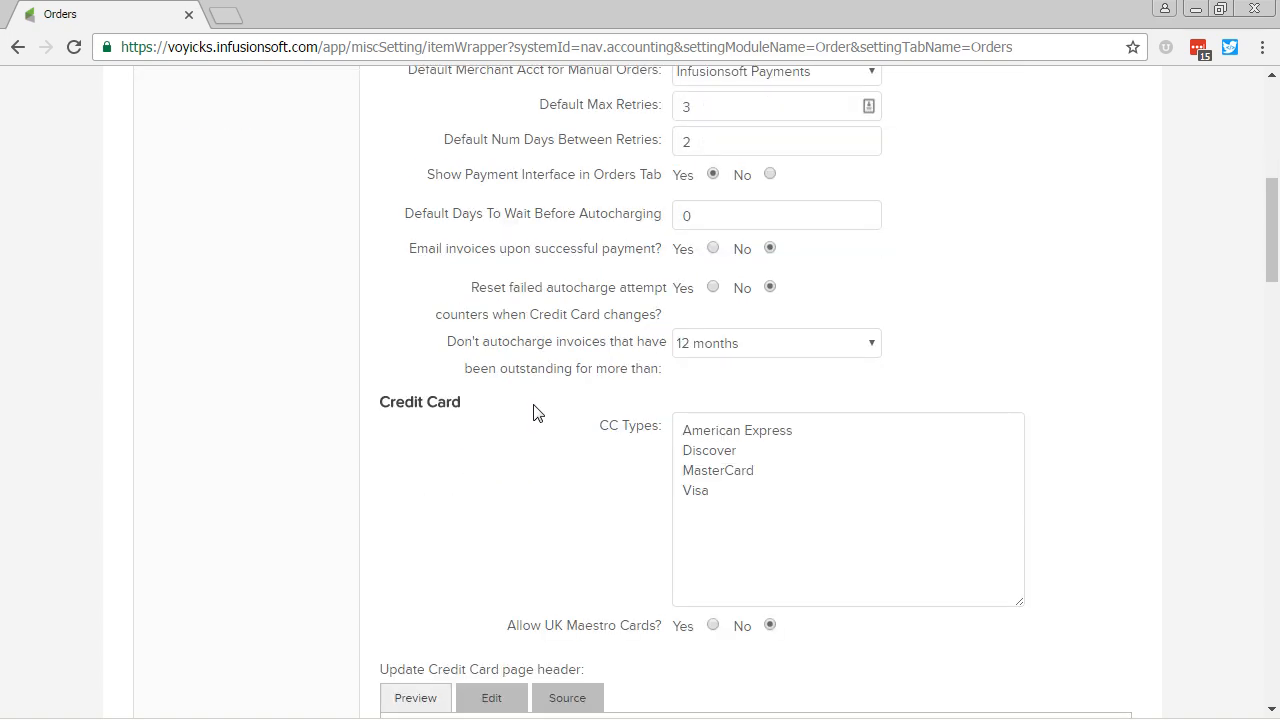
pyautogui.scroll(6, 533, 413)
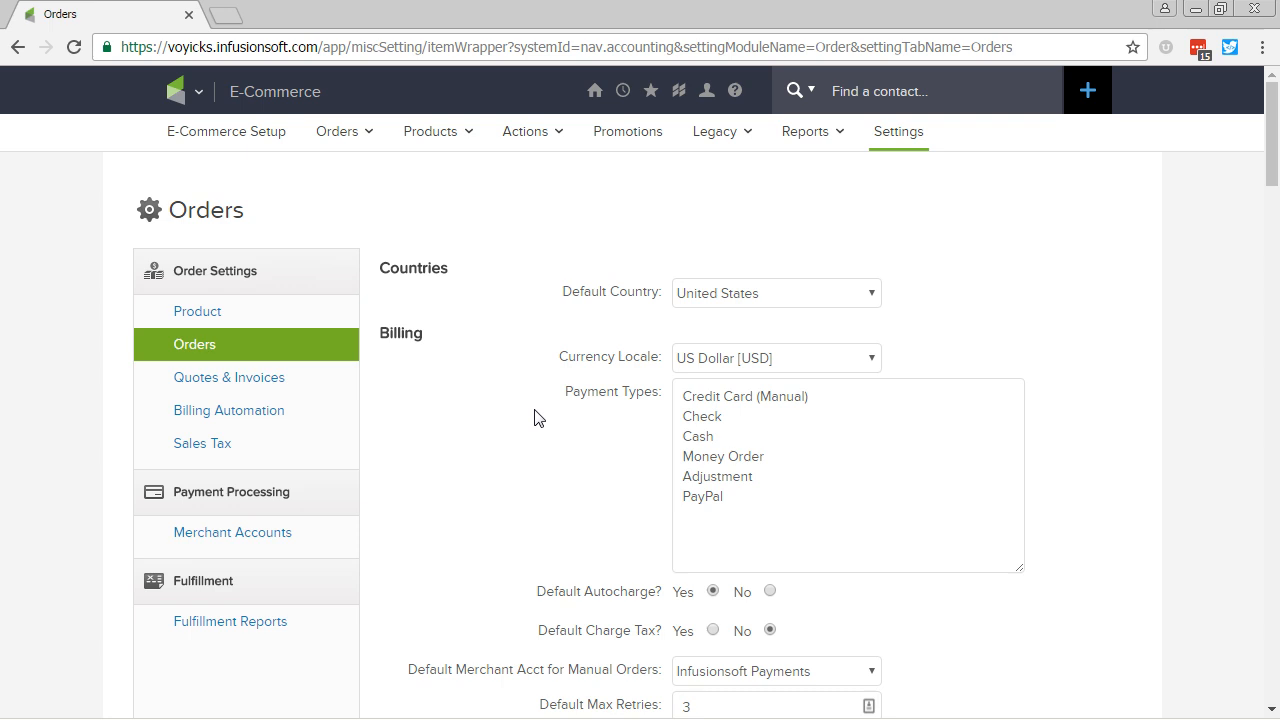
pyautogui.click(869, 360)
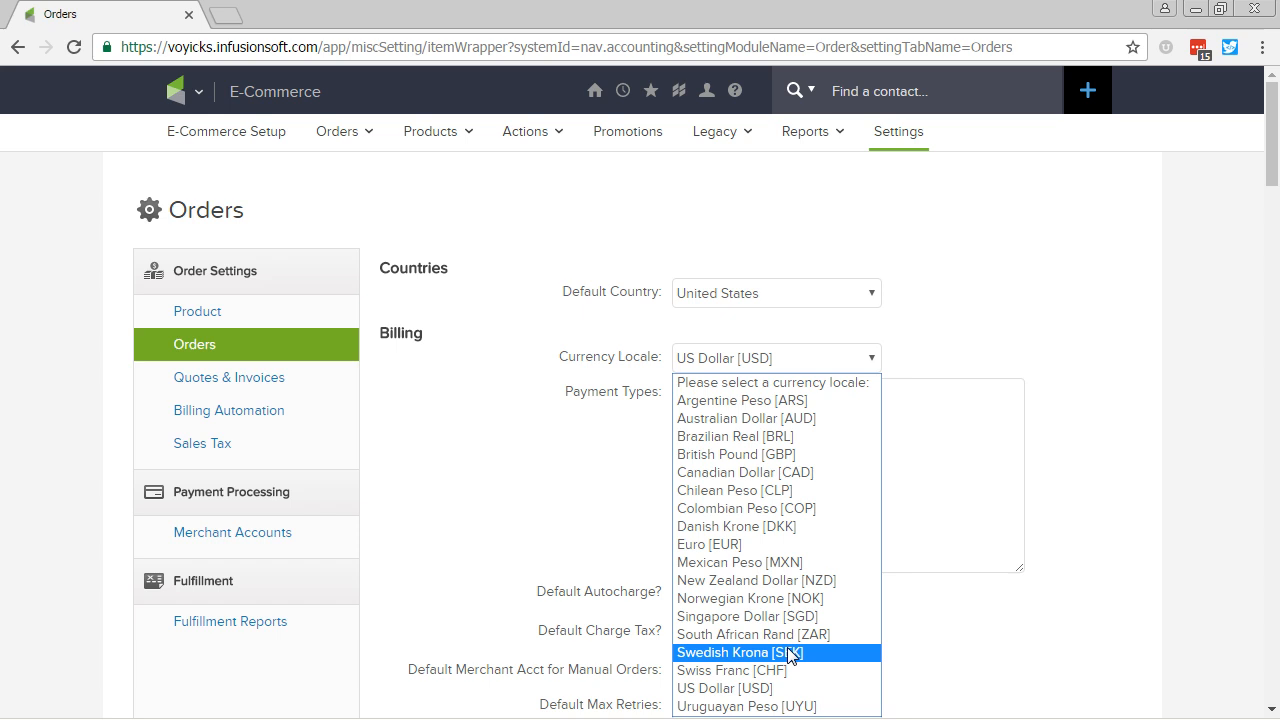
pyautogui.click(495, 411)
pyautogui.doubleClick(495, 411)
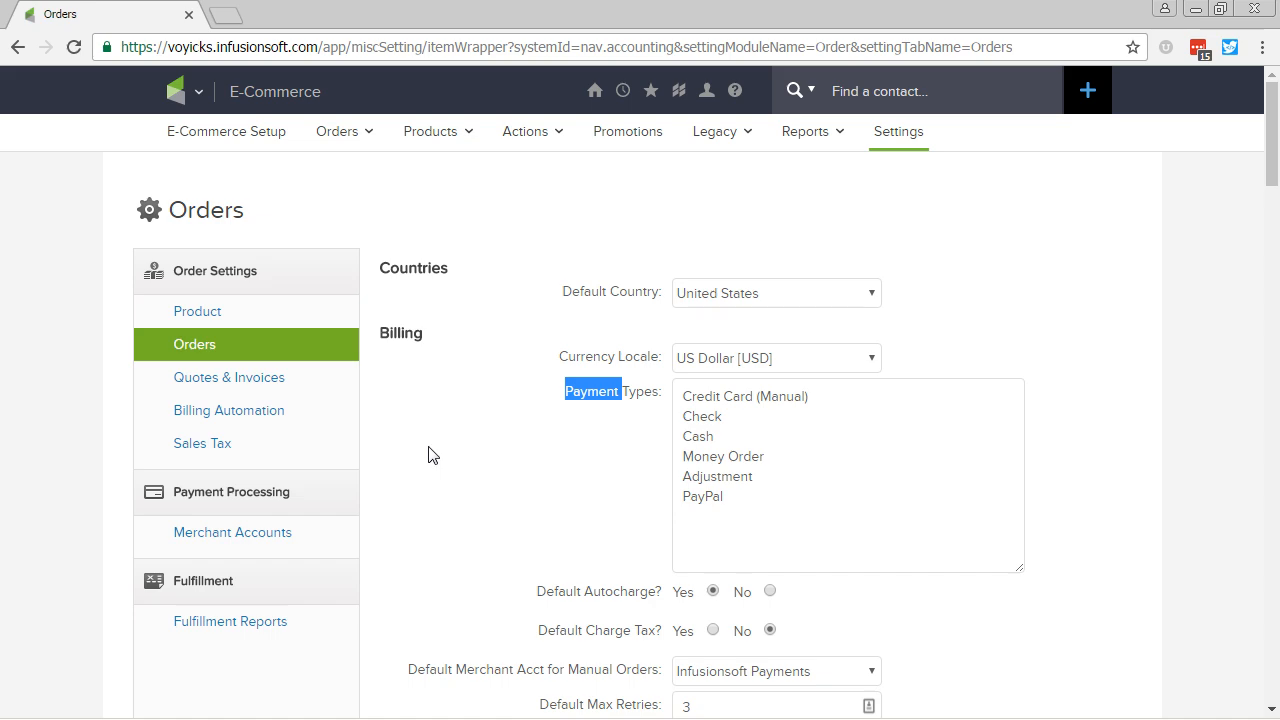
pyautogui.click(312, 528)
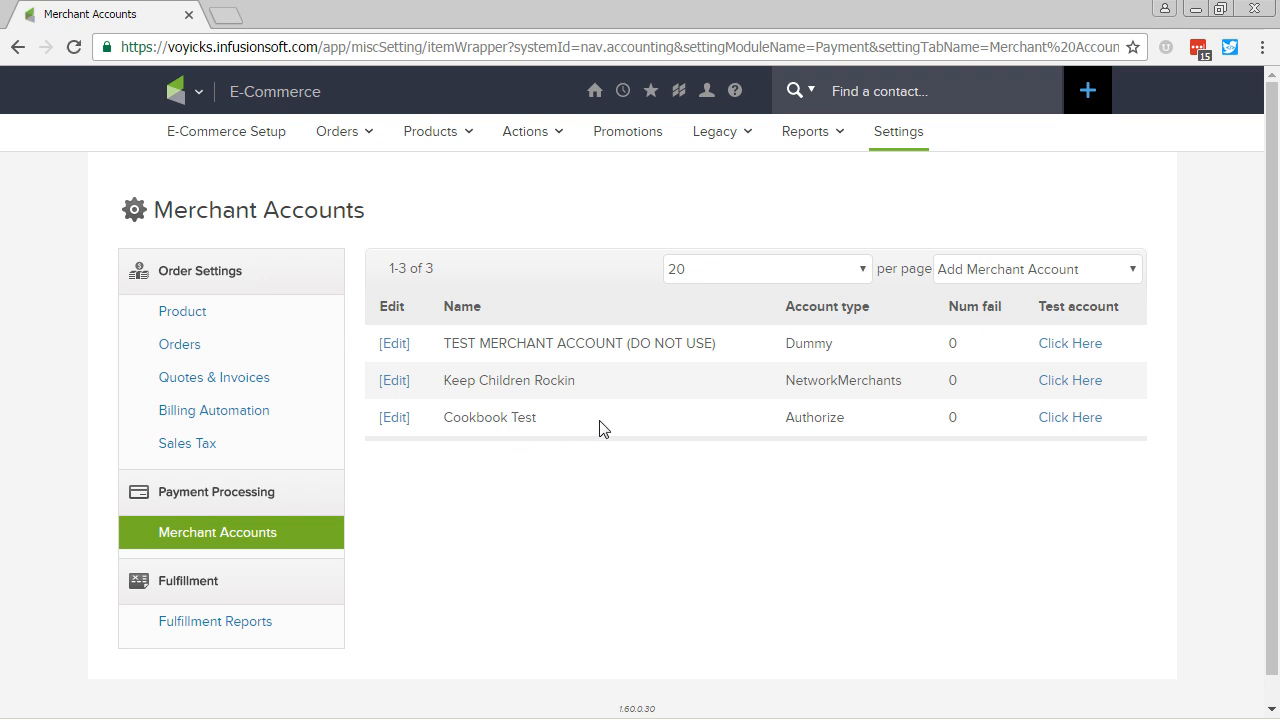
# Step: Open the Help Center in a new tab, then return to the Merchant Accounts list
pyautogui.moveTo(736, 95)
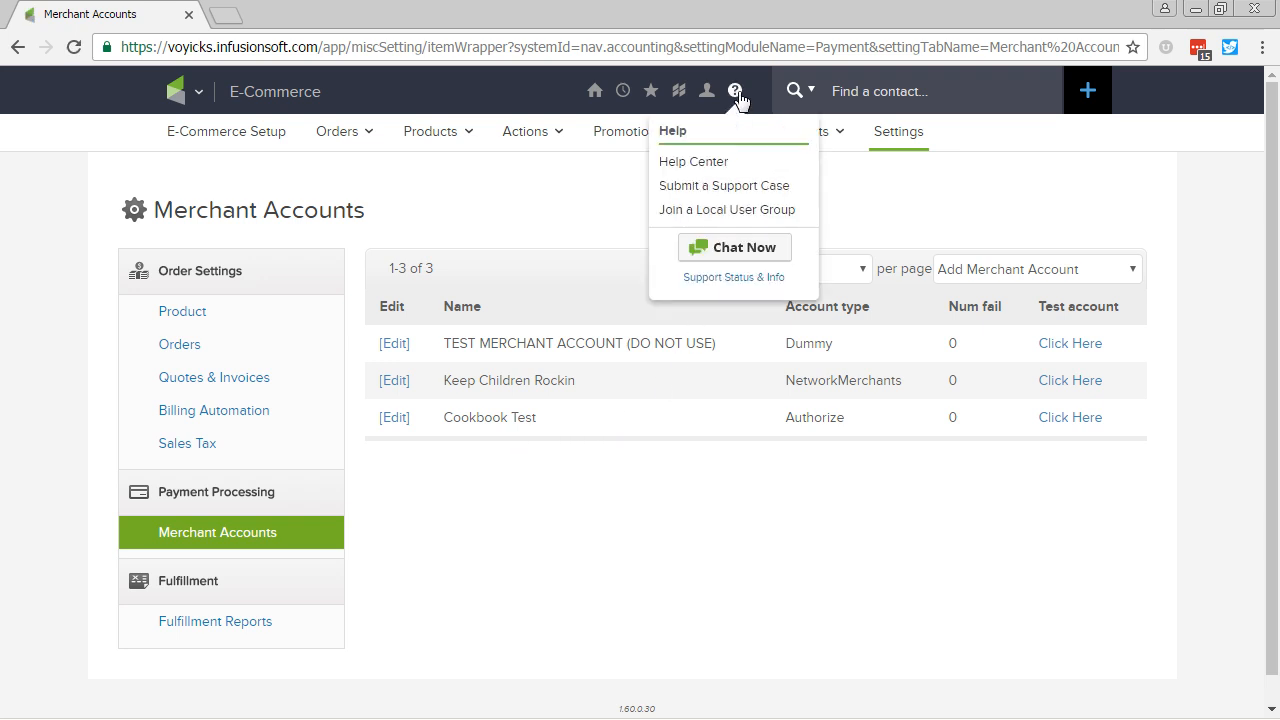
pyautogui.click(718, 160)
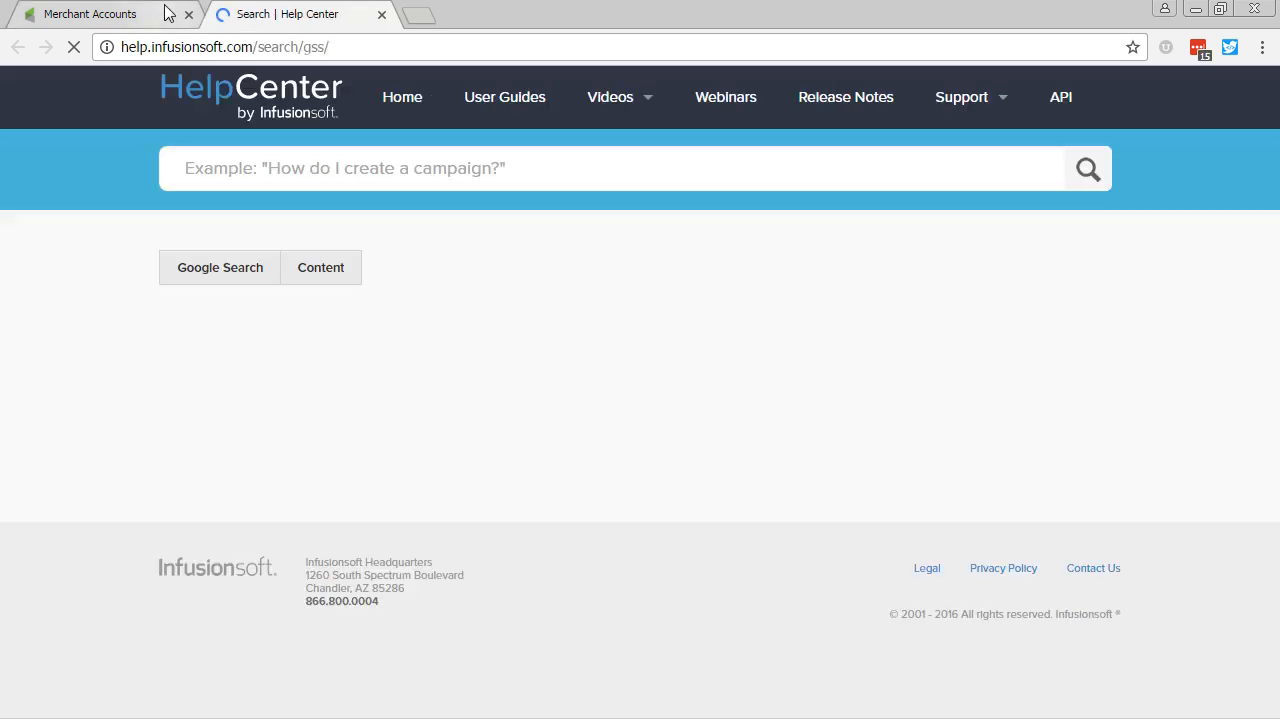
pyautogui.click(100, 14)
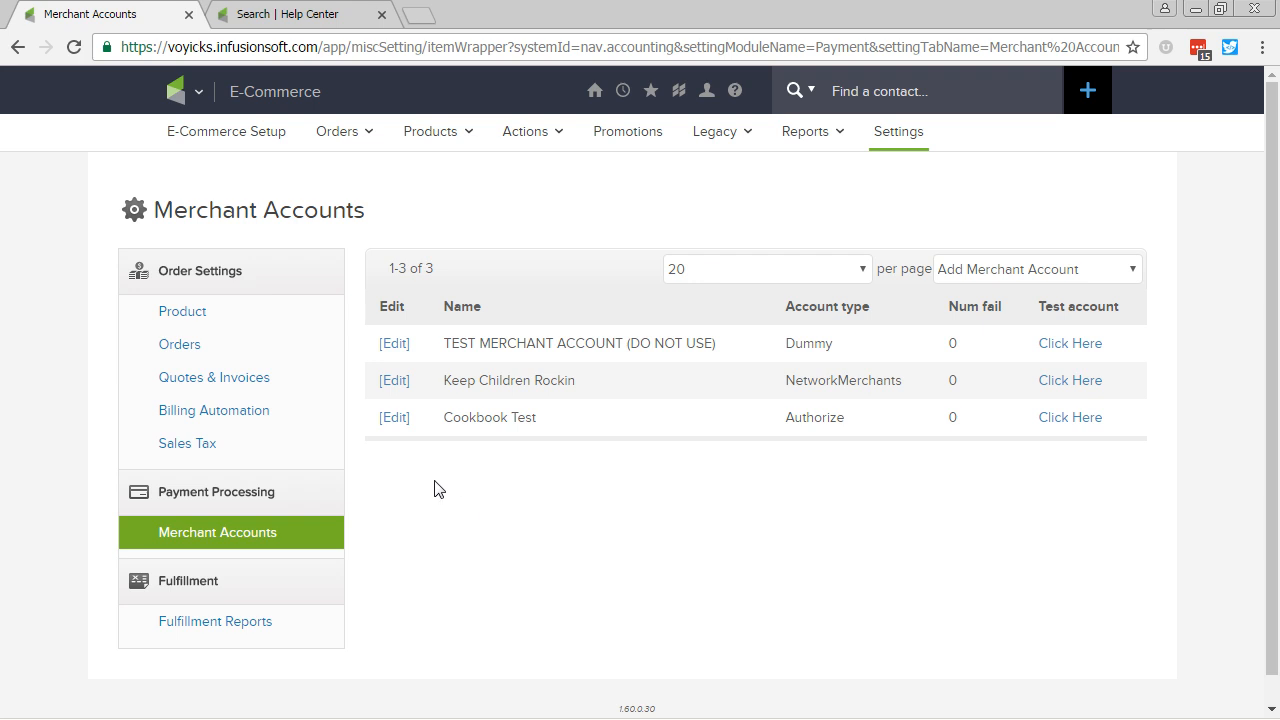
pyautogui.click(391, 421)
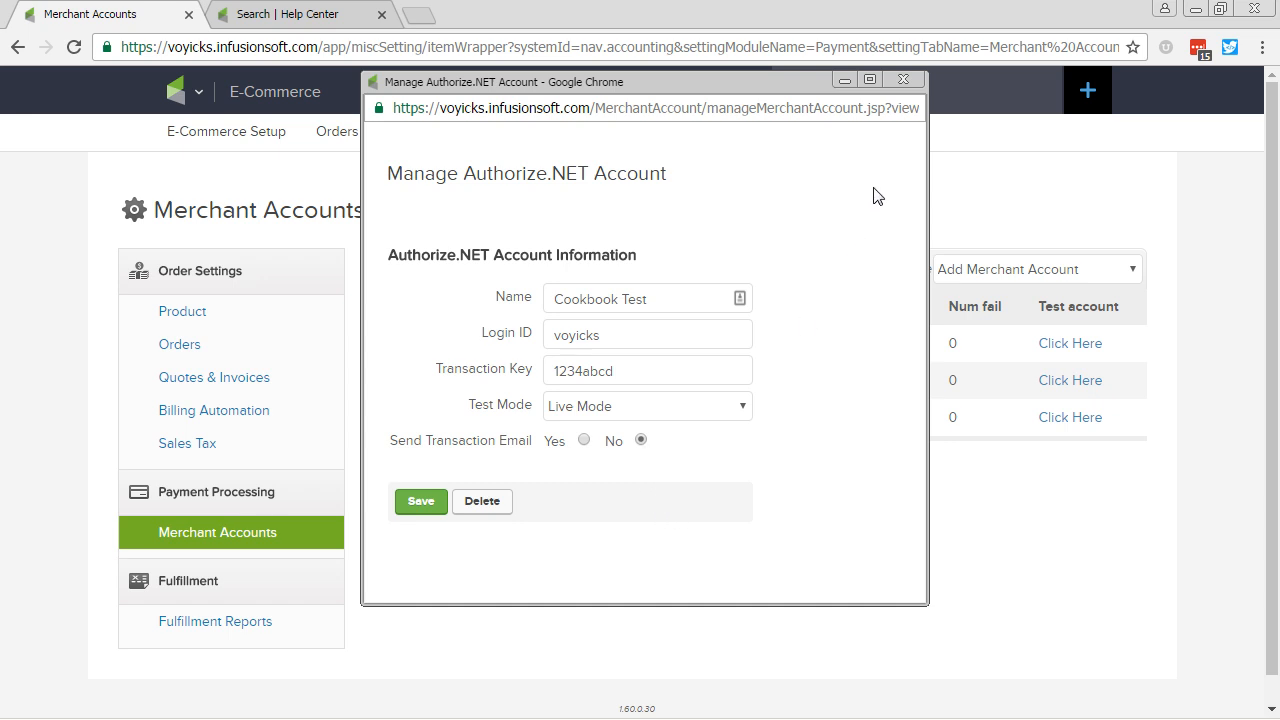
# Step: Close the Cookbook Test edit window and go to the E-Commerce Setup overview
pyautogui.click(903, 79)
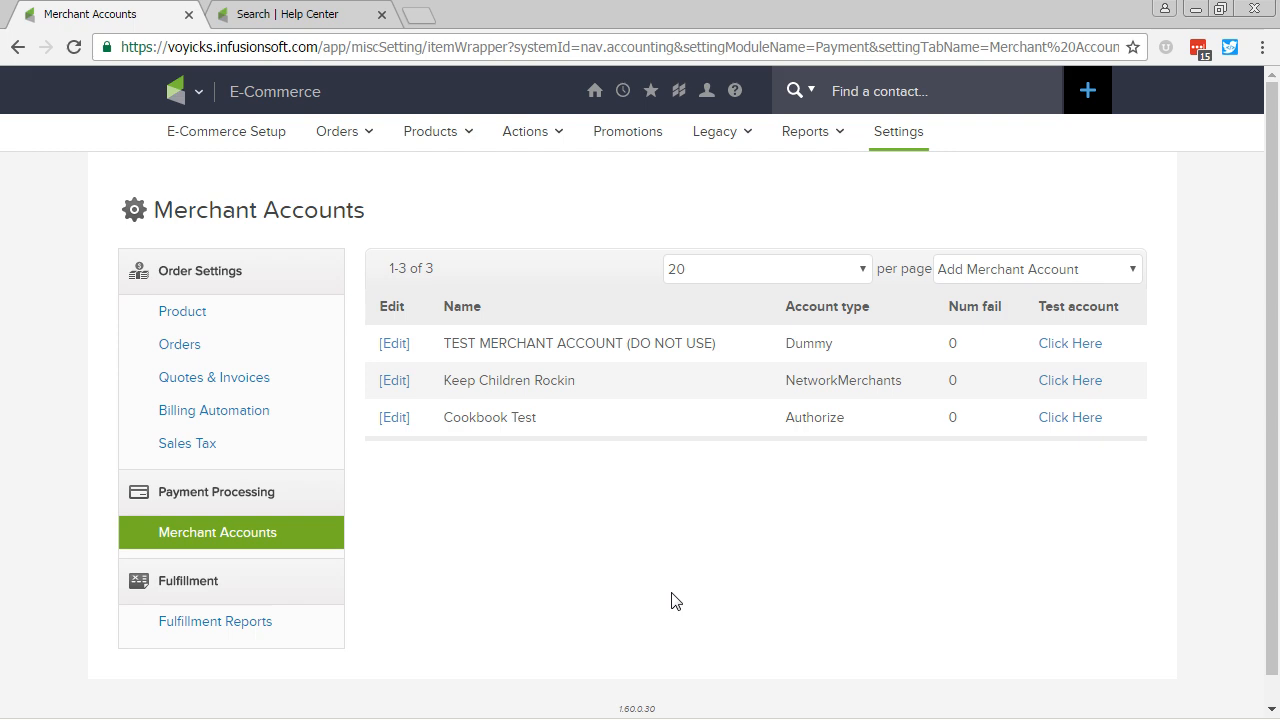
pyautogui.click(241, 140)
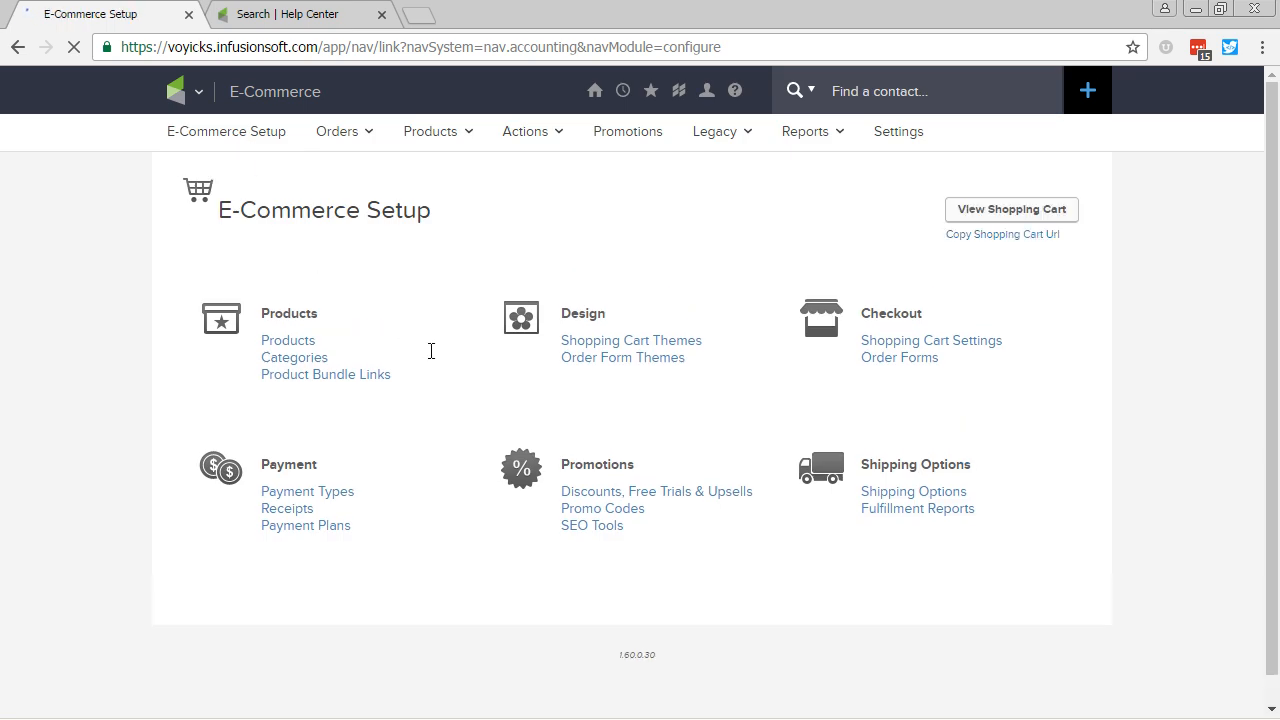
# Step: On Payment Types, tick and untick PayPal so it stays disabled
pyautogui.click(350, 492)
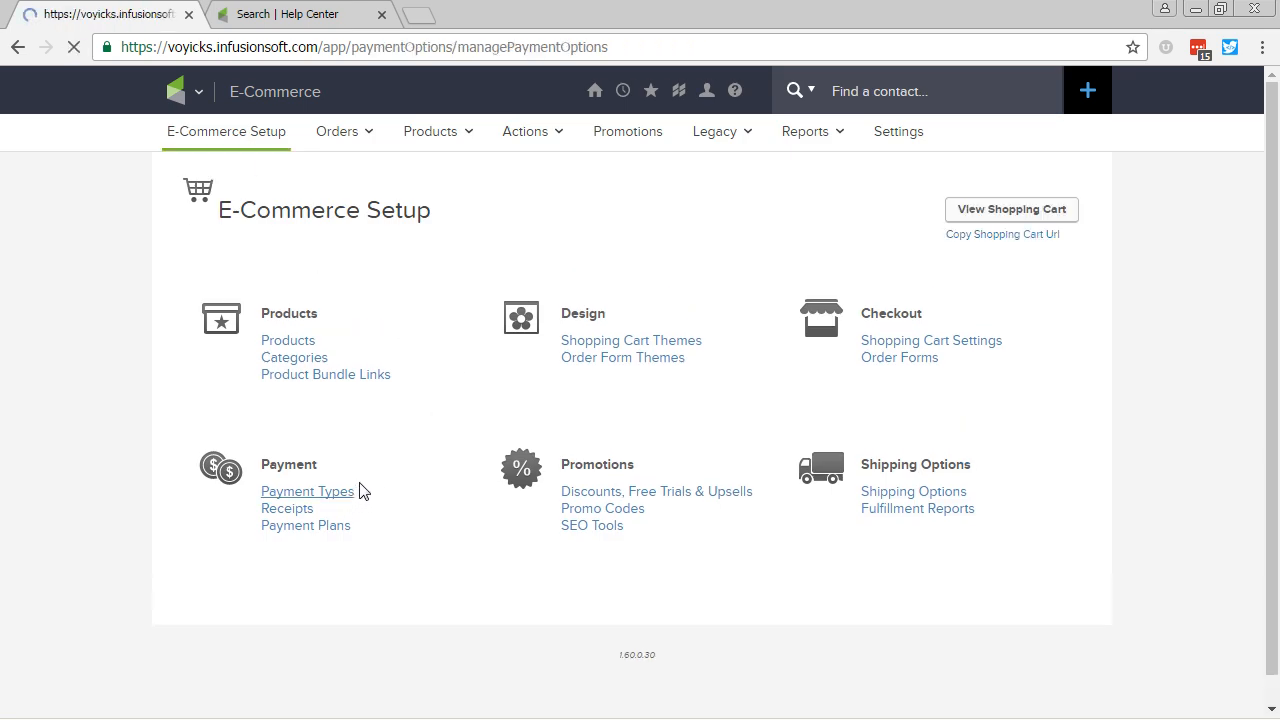
pyautogui.scroll(-1, 140, 450)
pyautogui.scroll(-3, 140, 450)
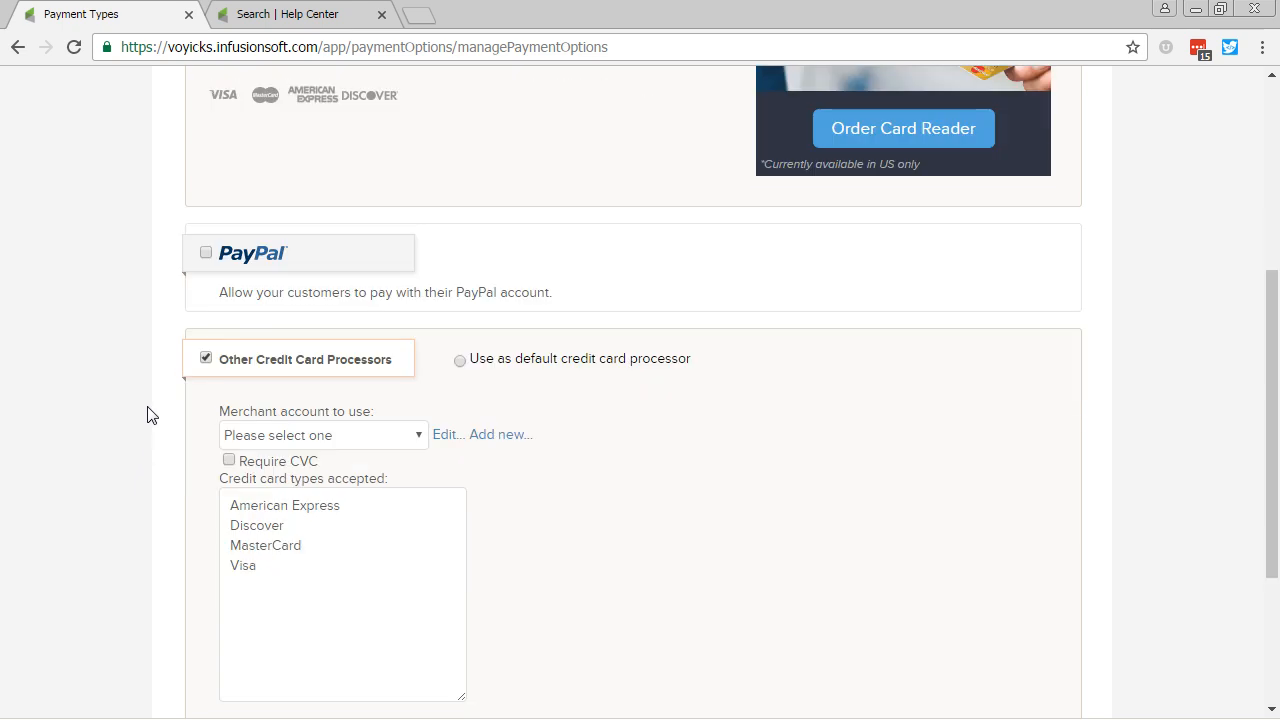
pyautogui.click(206, 256)
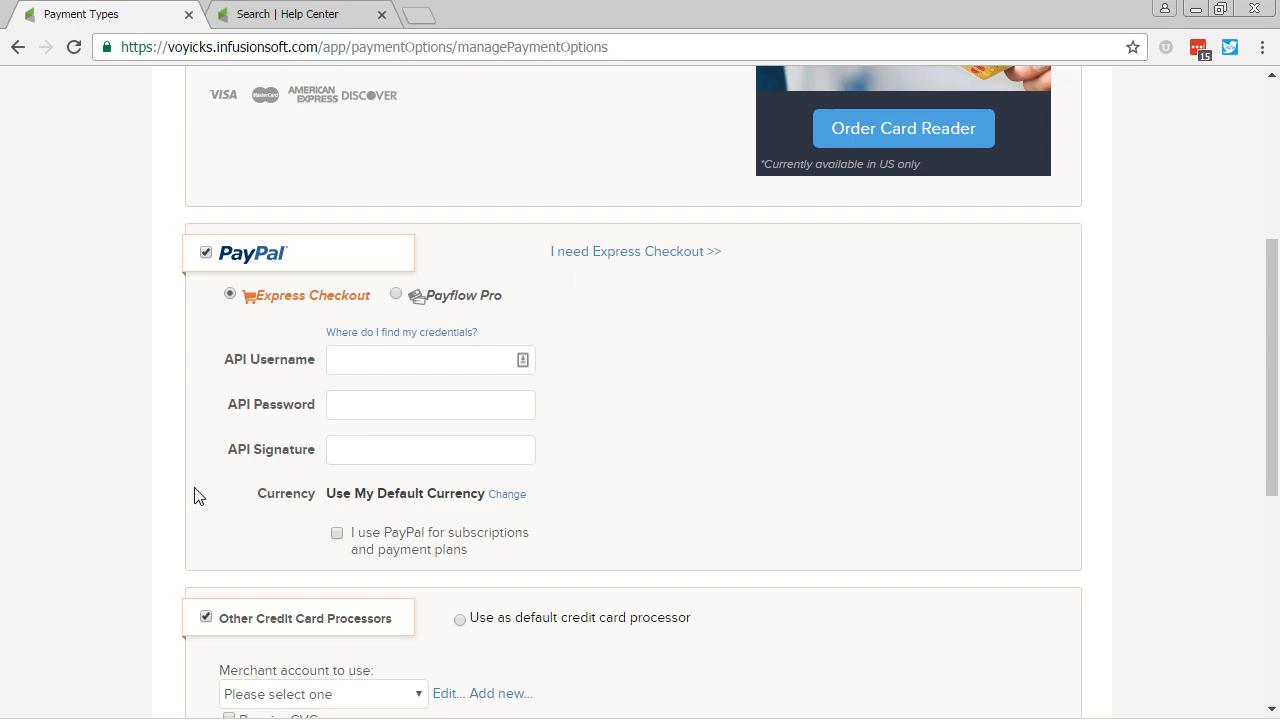
pyautogui.click(206, 253)
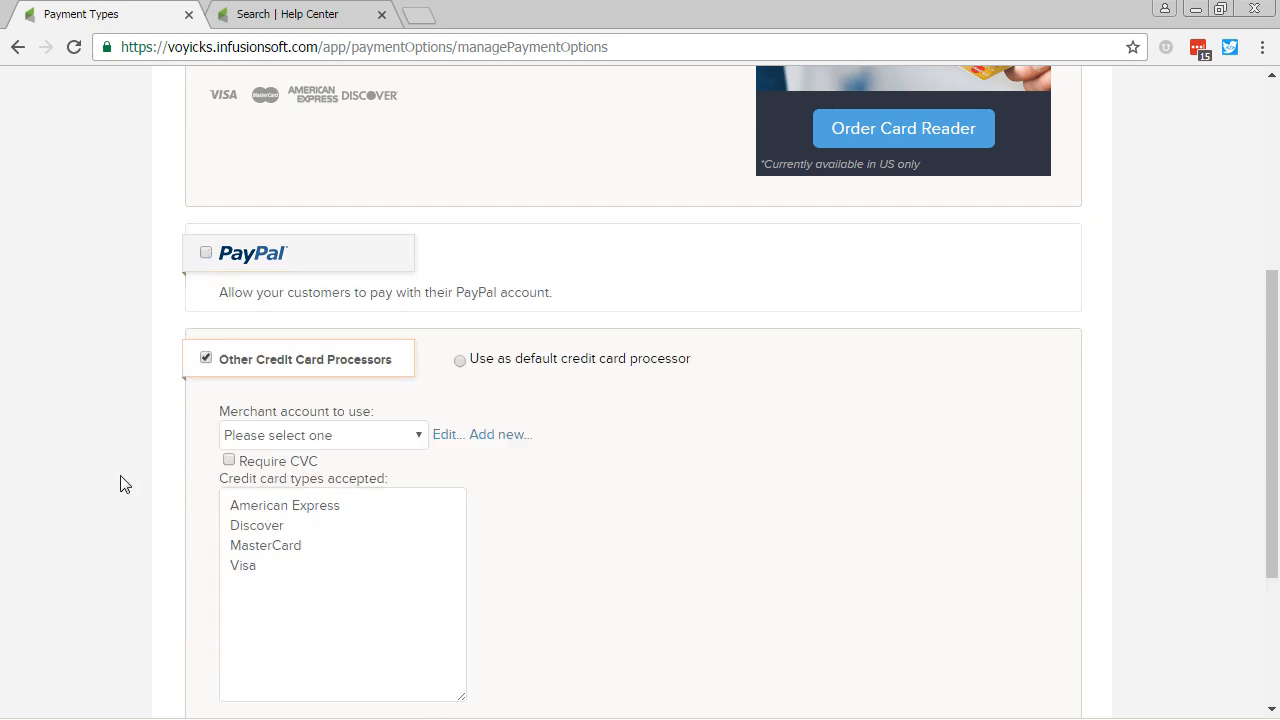
pyautogui.scroll(4, 125, 485)
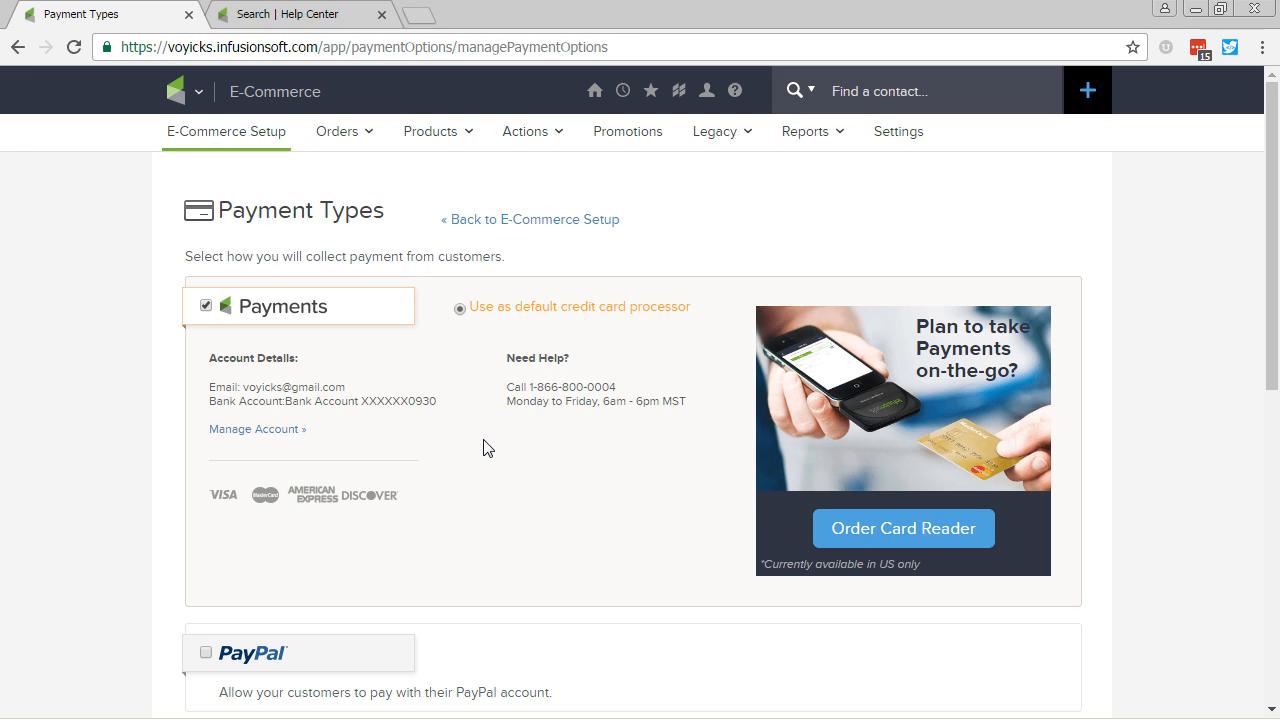
pyautogui.hotkey('alt', 'Tab')
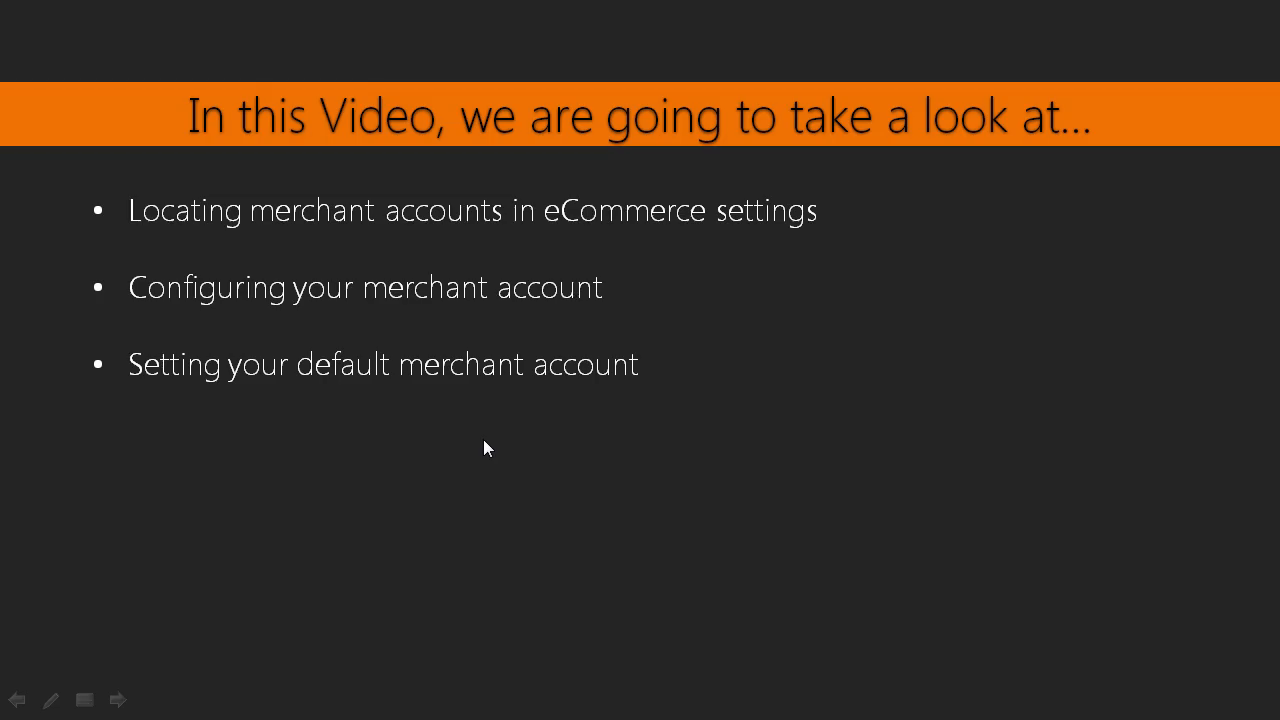
# Step: Advance to the Next Video slide announcing 'Creating Products and Subscriptions'
pyautogui.click(483, 439)
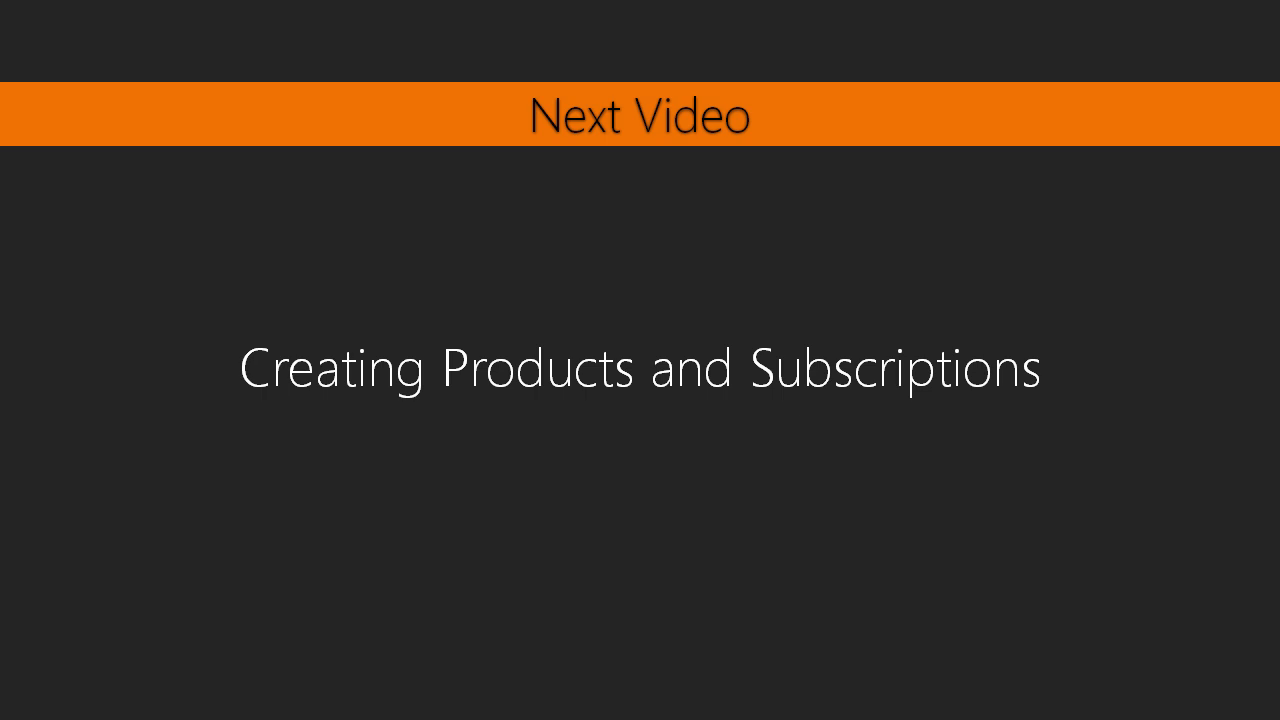
pyautogui.hotkey('alt', 'Tab')
pyautogui.hotkey('alt', 'Tab')
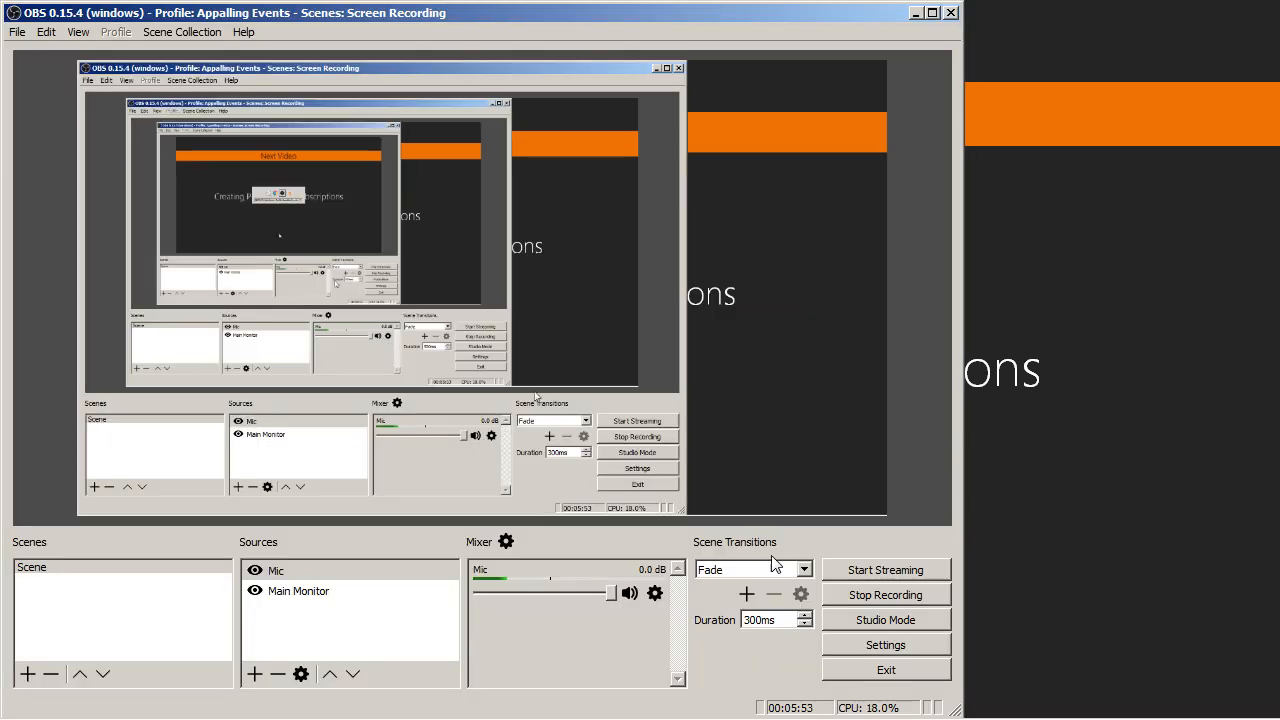